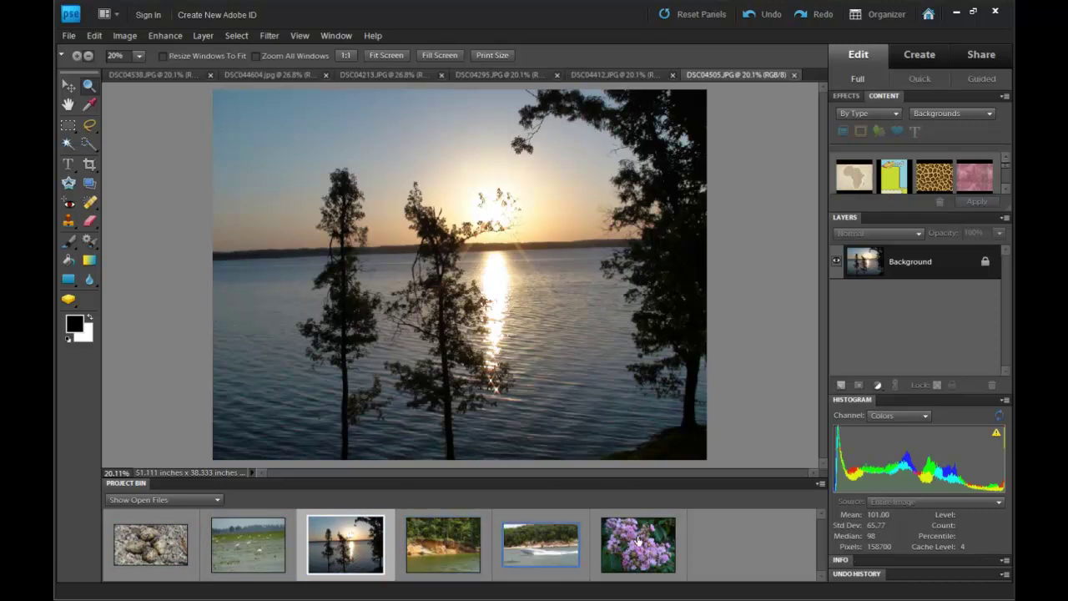
Look through the six open photos one after another, from the flower shot to the lake sunset
{"action": "left_click", "coordinate": [146, 76]}
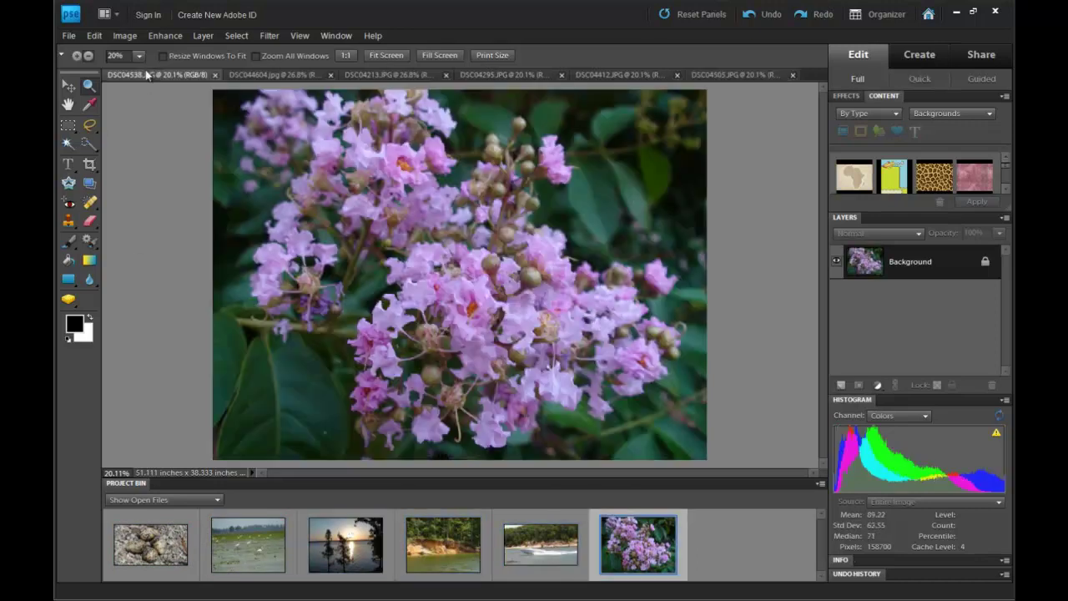
{"action": "left_click", "coordinate": [301, 77]}
{"action": "left_click", "coordinate": [365, 72]}
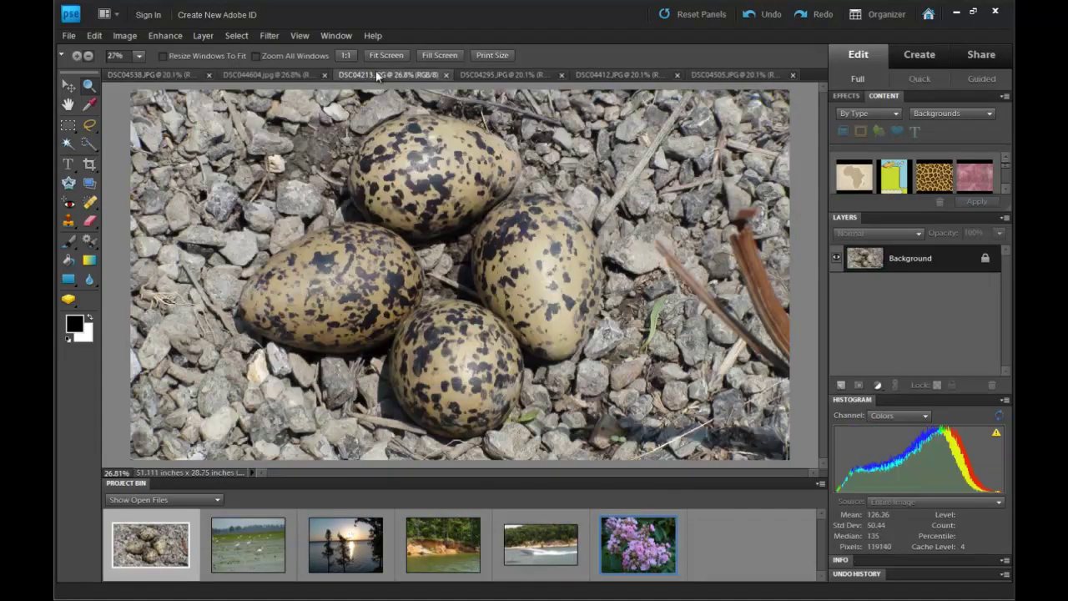
{"action": "left_click", "coordinate": [472, 74]}
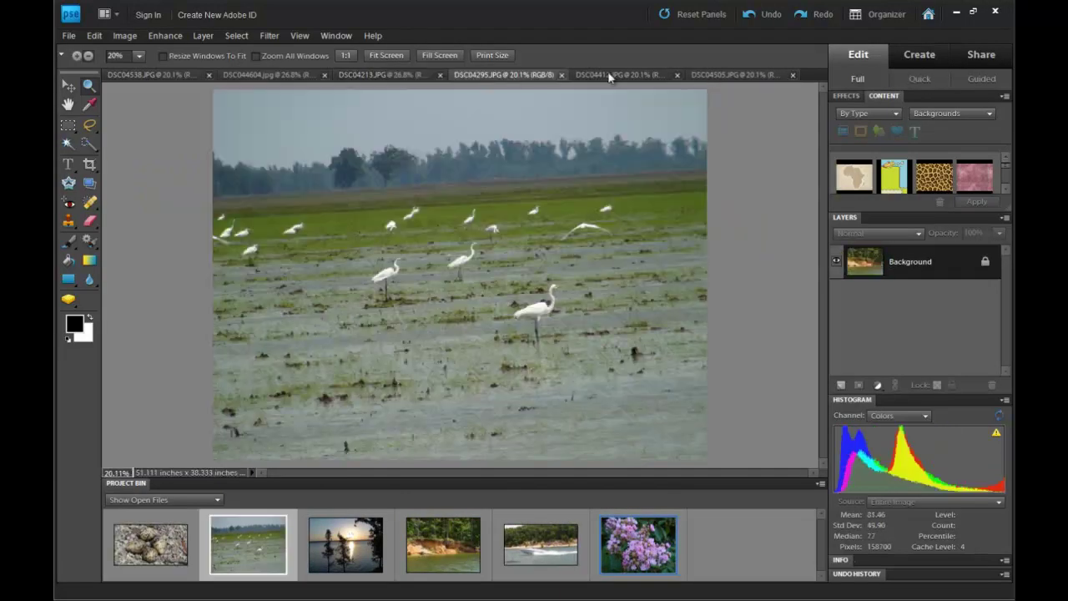
{"action": "left_click", "coordinate": [613, 76]}
{"action": "left_click", "coordinate": [724, 75]}
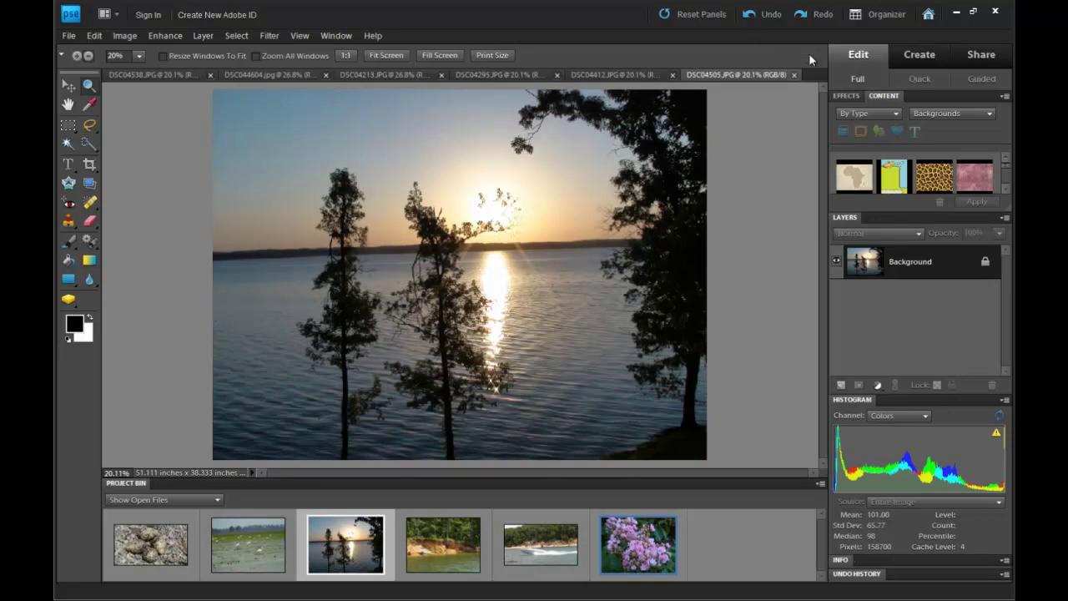
Create a 12.00 x 12.00 inches photo collage with the Basic theme, autofilled with the selected images
{"action": "left_click", "coordinate": [914, 54]}
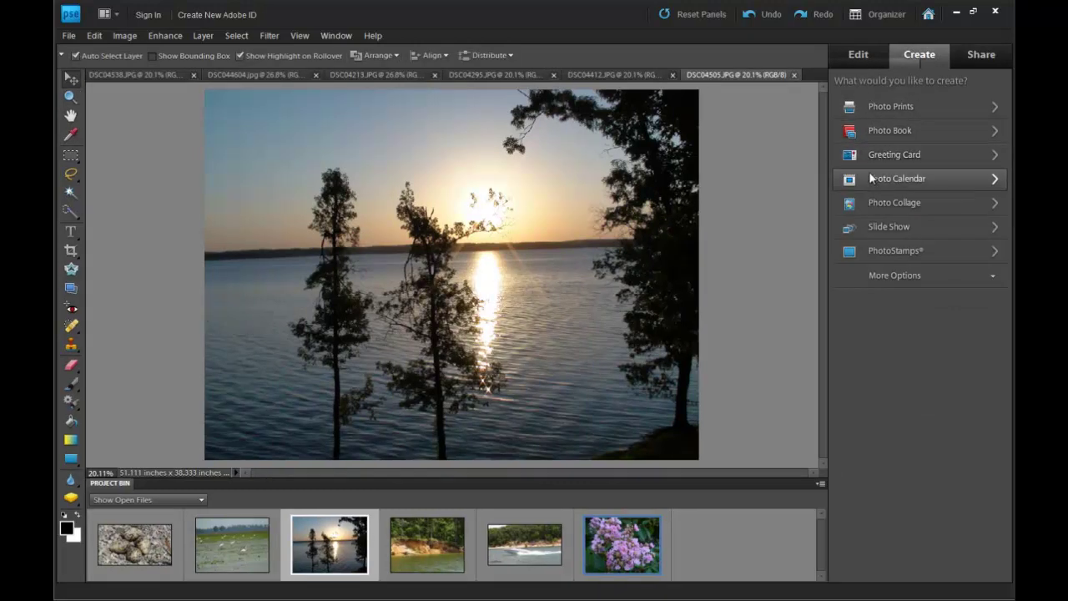
{"action": "left_click", "coordinate": [876, 276]}
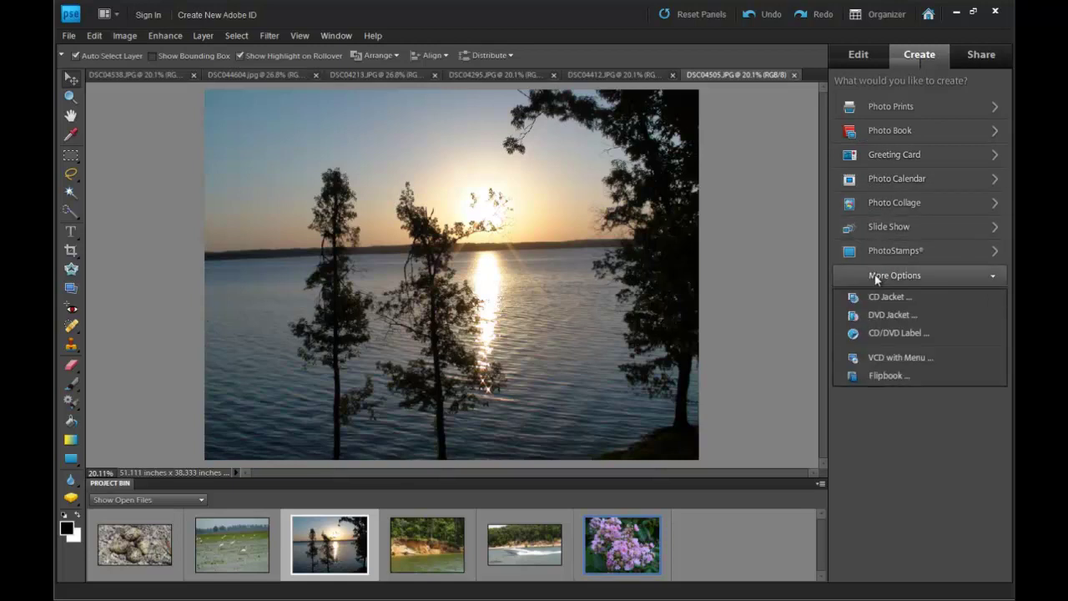
{"action": "left_click", "coordinate": [886, 208]}
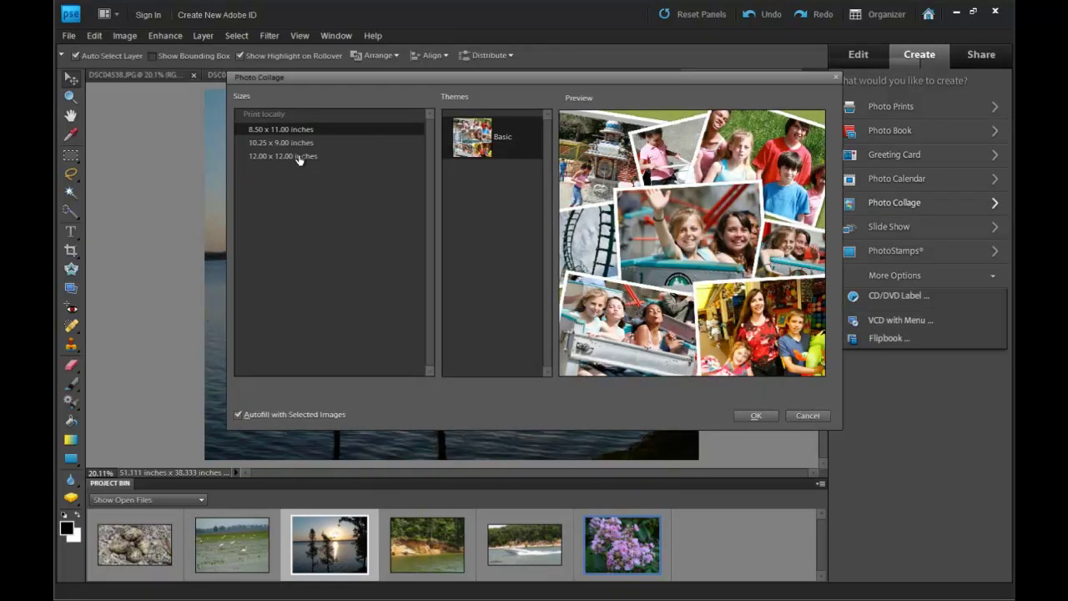
{"action": "left_click", "coordinate": [301, 159]}
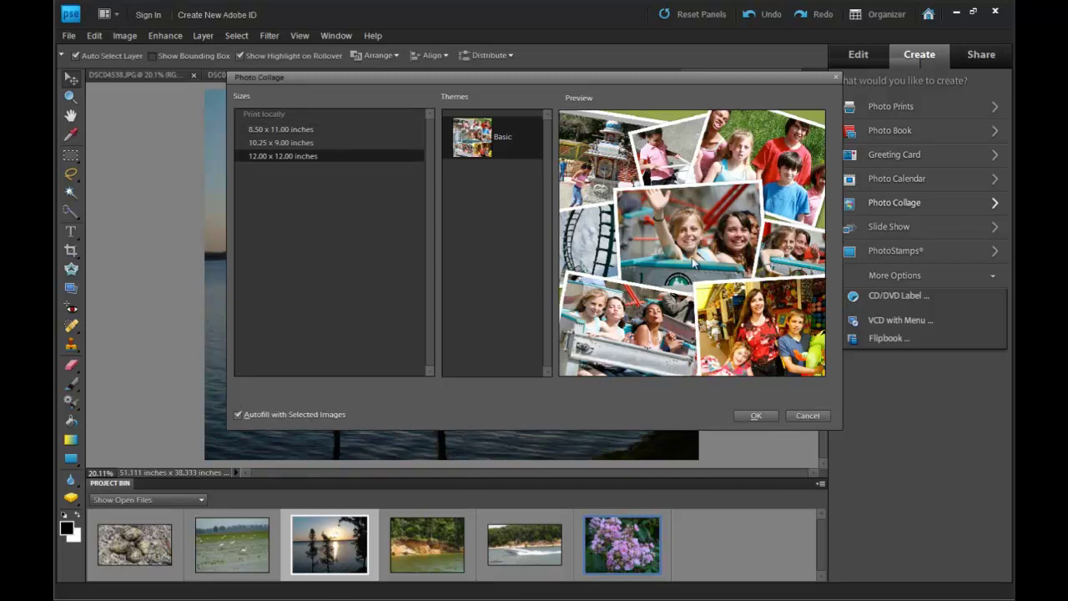
{"action": "left_click", "coordinate": [740, 414]}
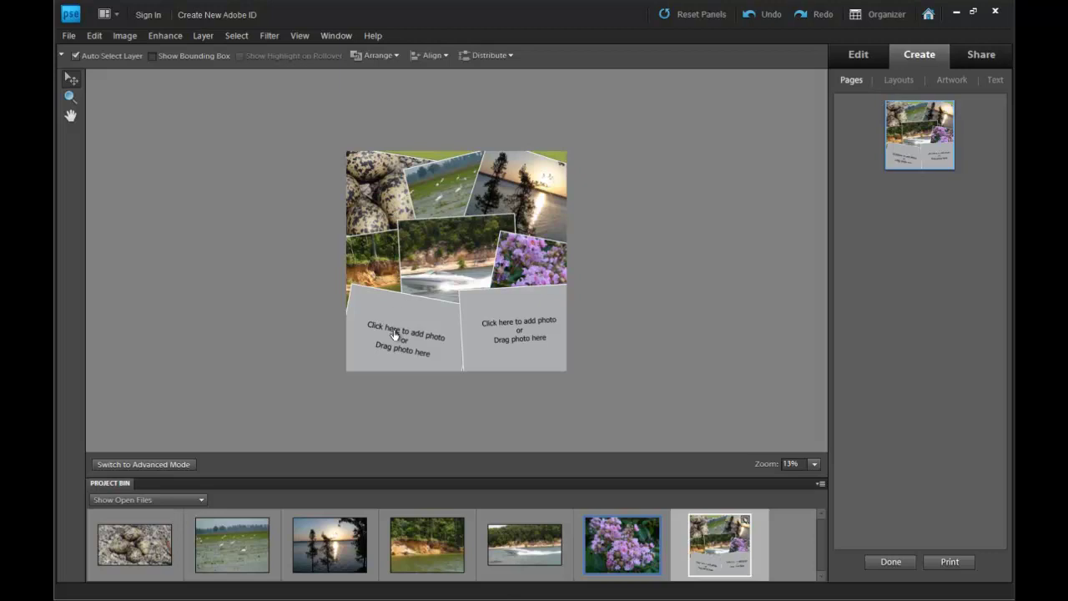
{"action": "left_click", "coordinate": [496, 339]}
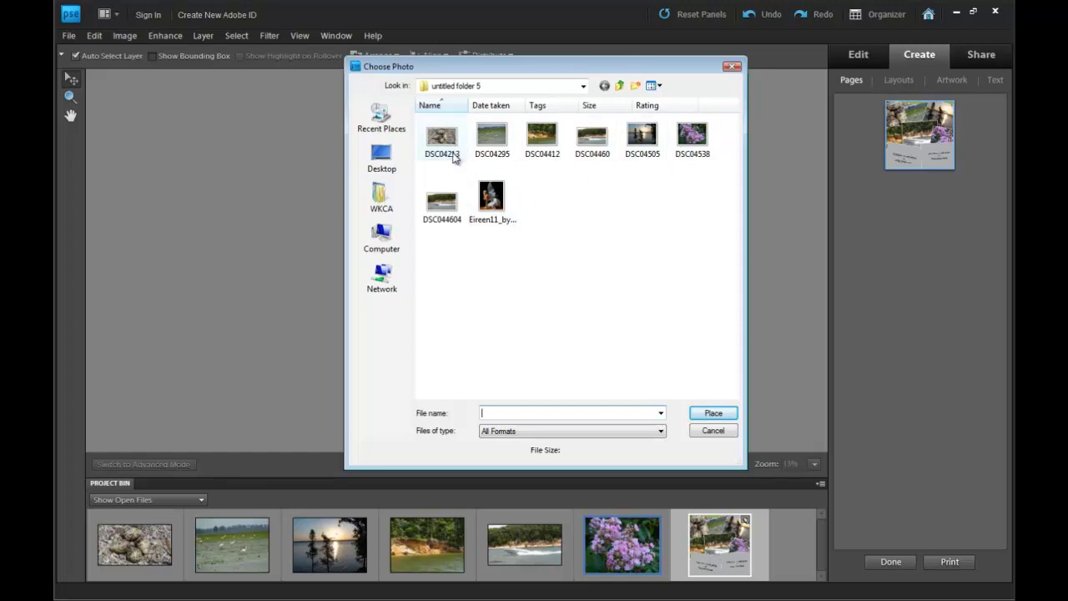
{"action": "left_click", "coordinate": [712, 430]}
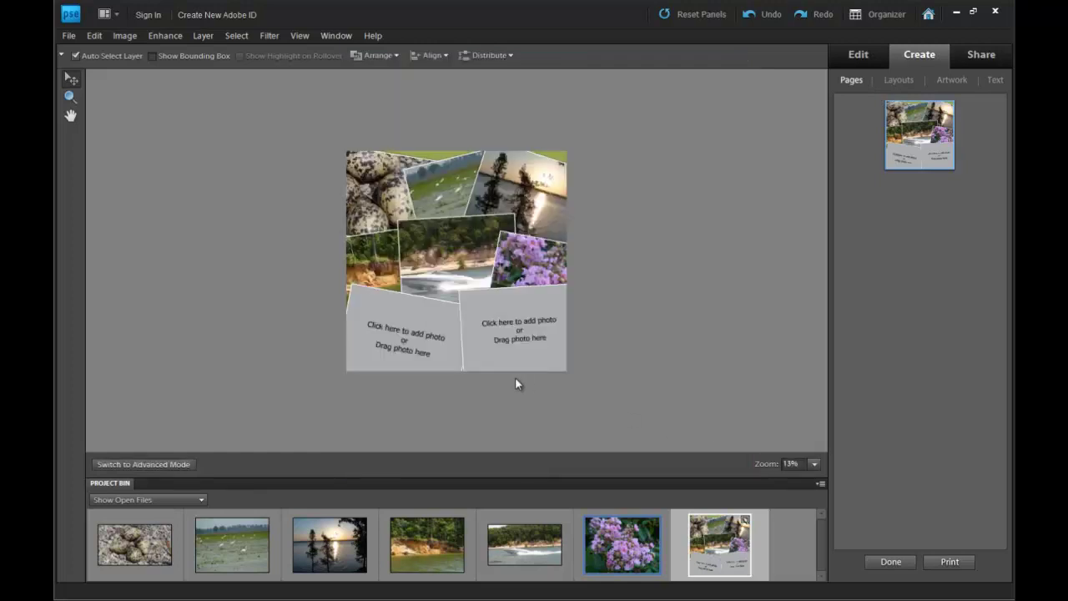
{"action": "left_click", "coordinate": [495, 342]}
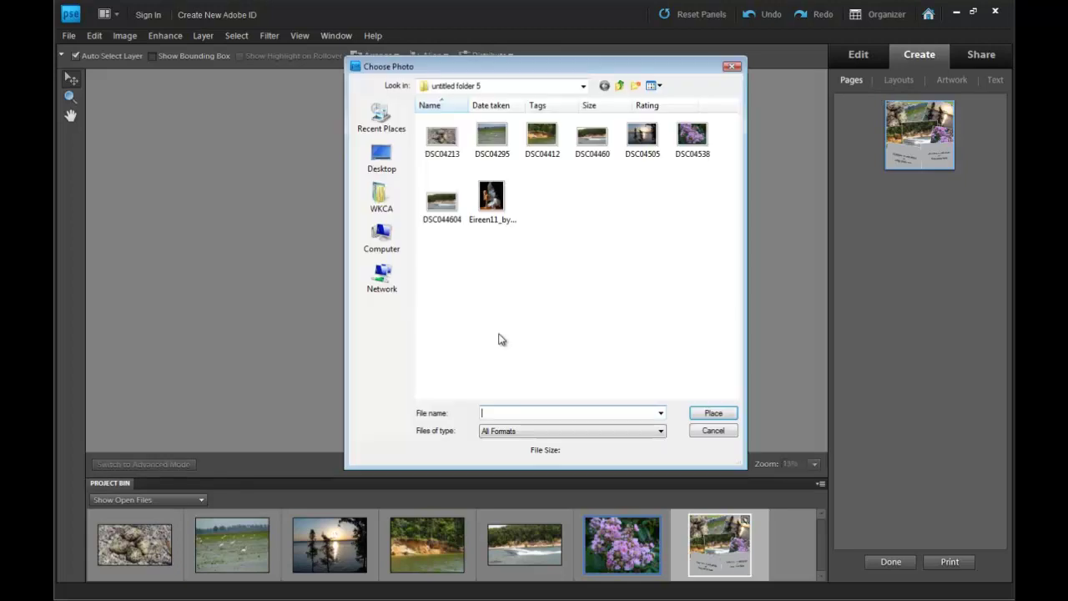
{"action": "left_click", "coordinate": [735, 65]}
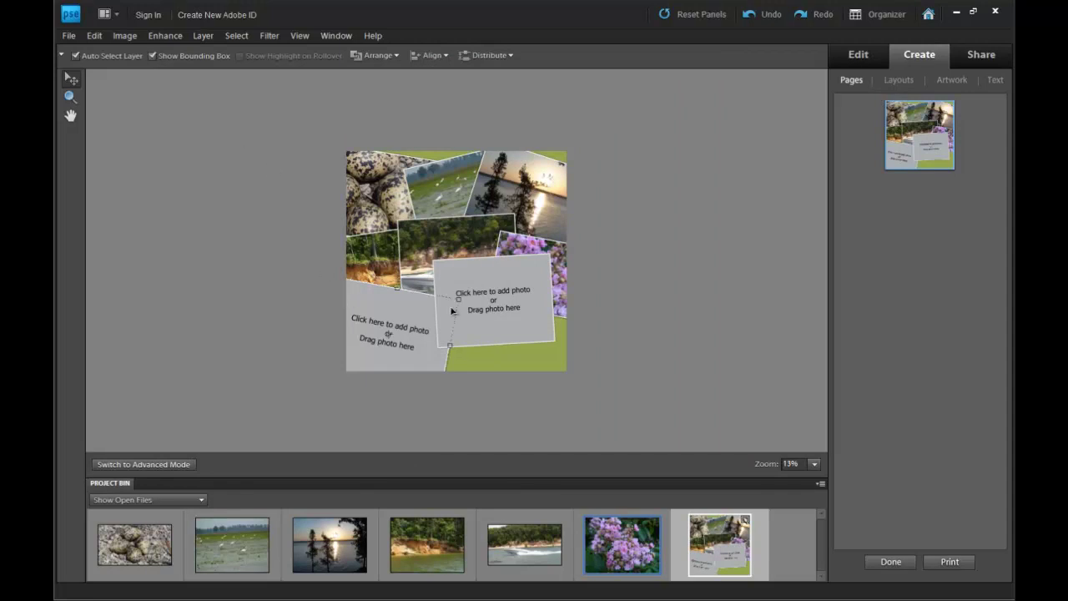
Delete the two empty photo placeholders in the lower part of the collage
{"action": "left_click", "coordinate": [491, 311]}
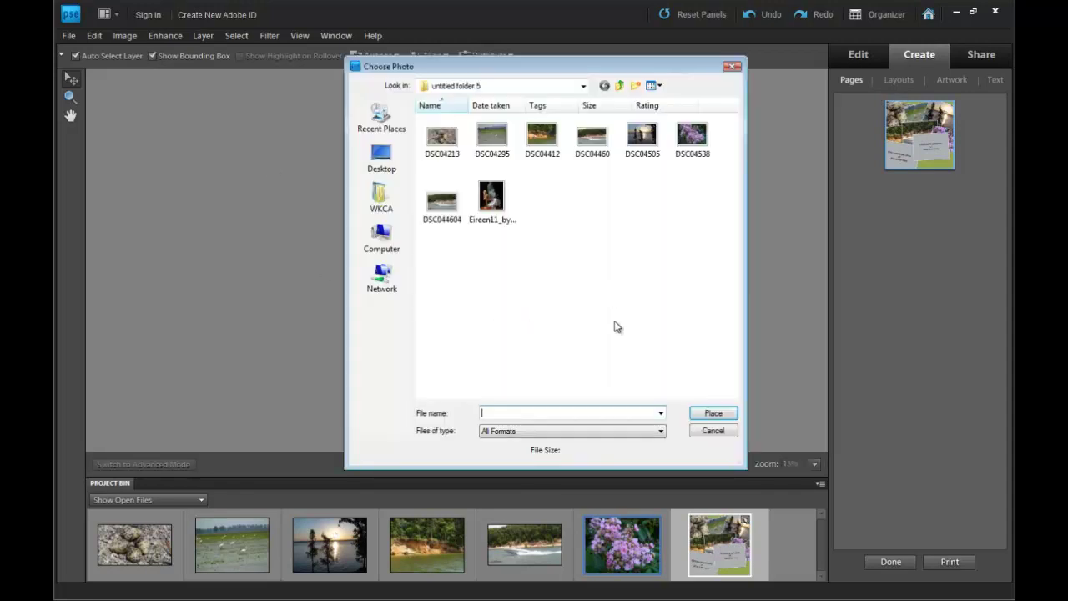
{"action": "left_click", "coordinate": [732, 68]}
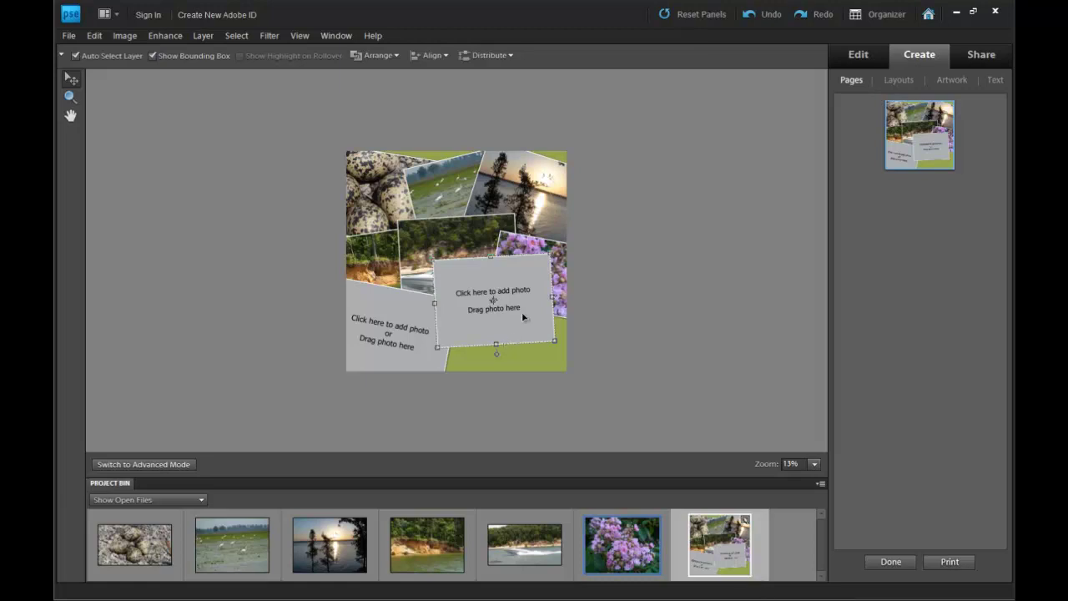
{"action": "key", "text": "Delete"}
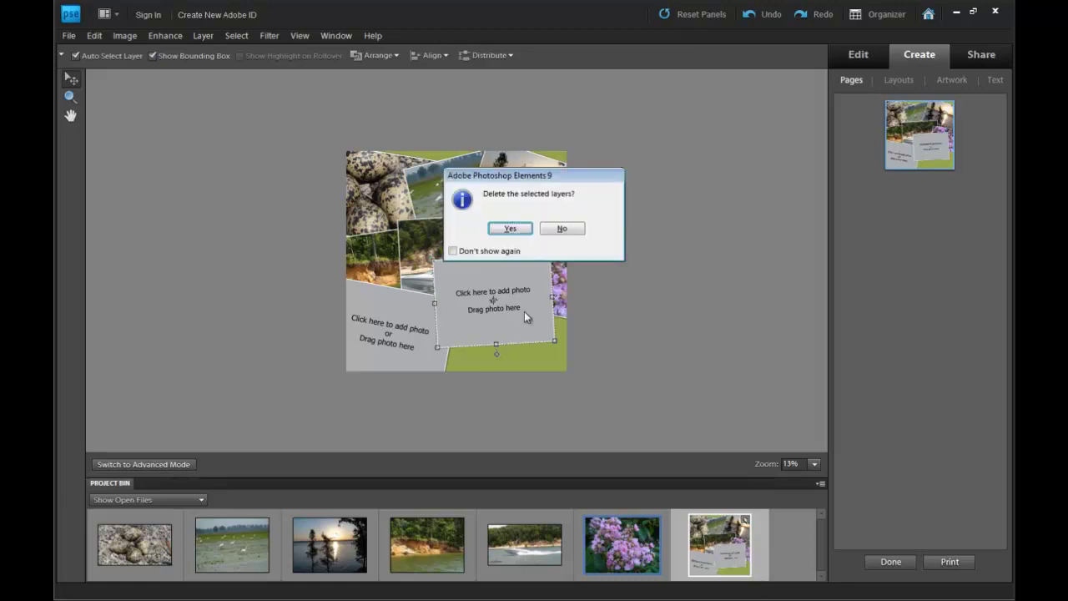
{"action": "left_click", "coordinate": [521, 227]}
{"action": "left_click", "coordinate": [416, 329]}
{"action": "left_click", "coordinate": [732, 66]}
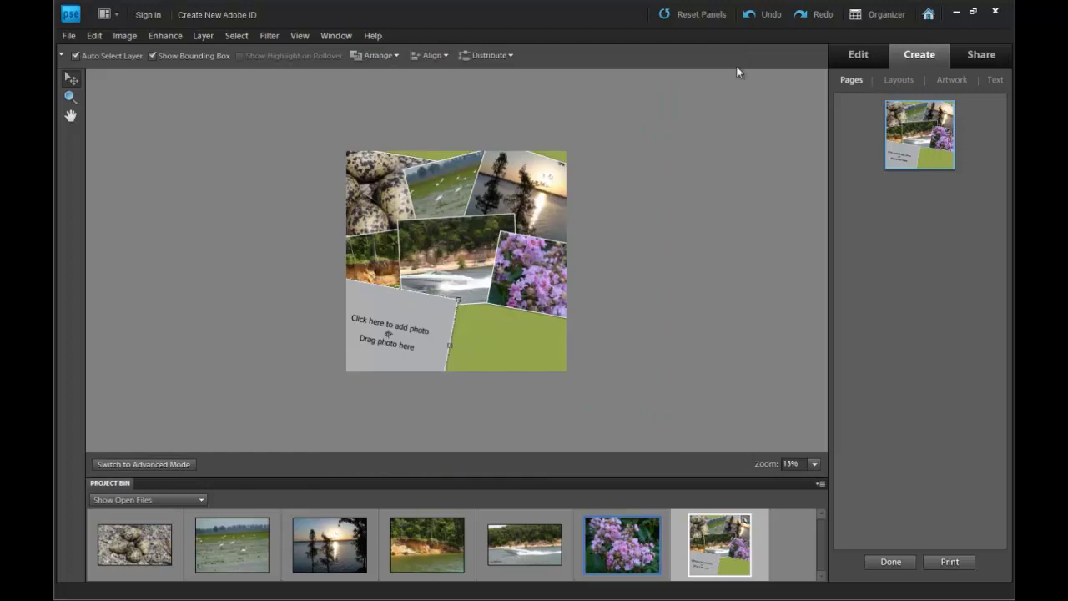
{"action": "key", "text": "Delete"}
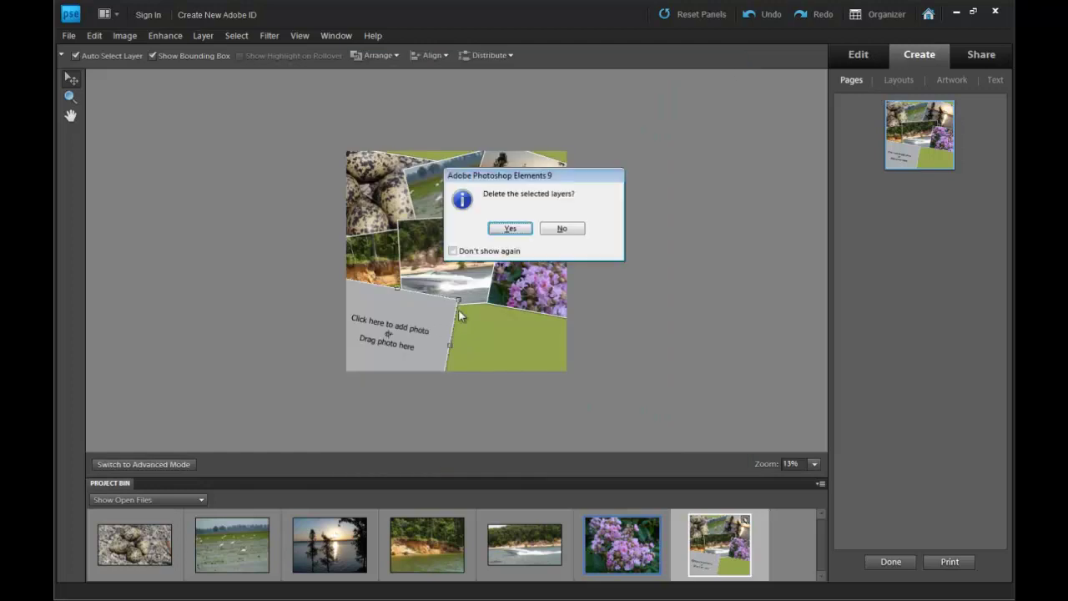
{"action": "left_click", "coordinate": [511, 230]}
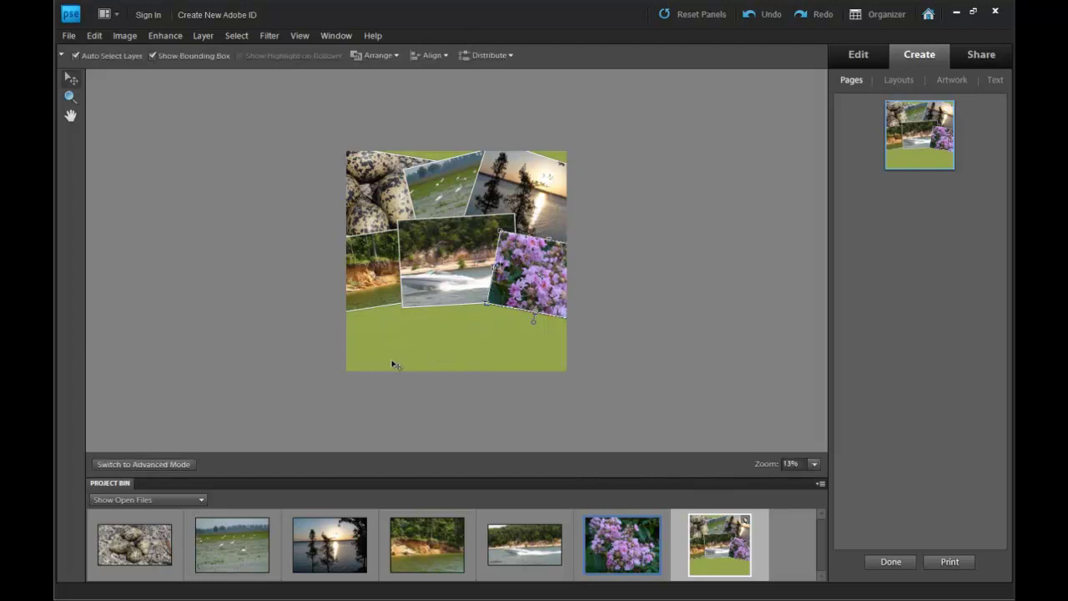
Rotate the flower photo by about -36° and move it to the collage's lower-left area, then shift the central boat photo slightly to the right
{"action": "left_click_drag", "start_coordinate": [534, 288], "coordinate": [514, 331]}
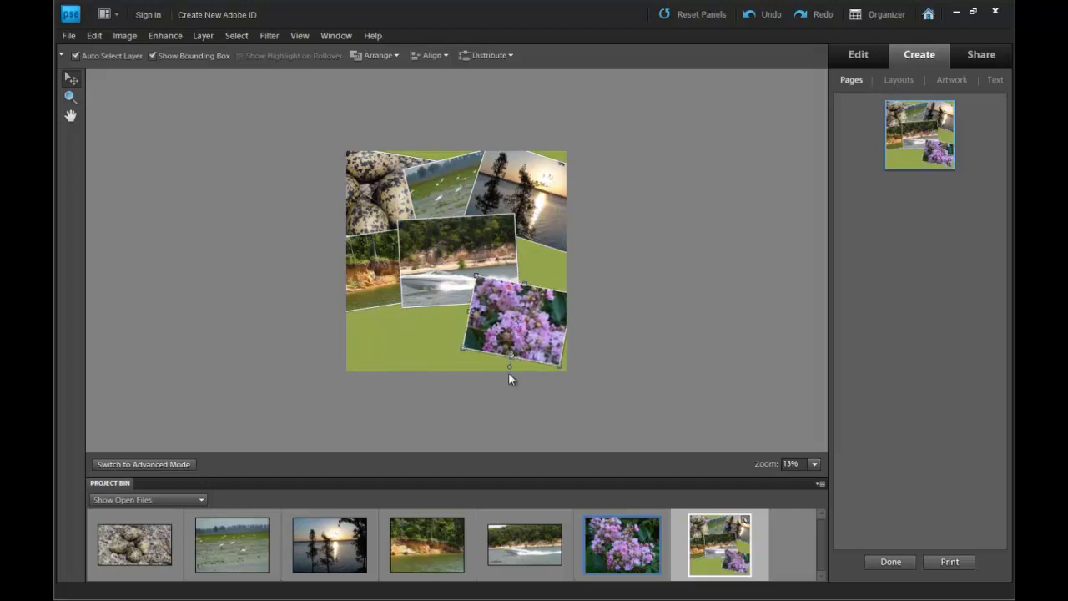
{"action": "left_click_drag", "start_coordinate": [509, 369], "coordinate": [535, 357]}
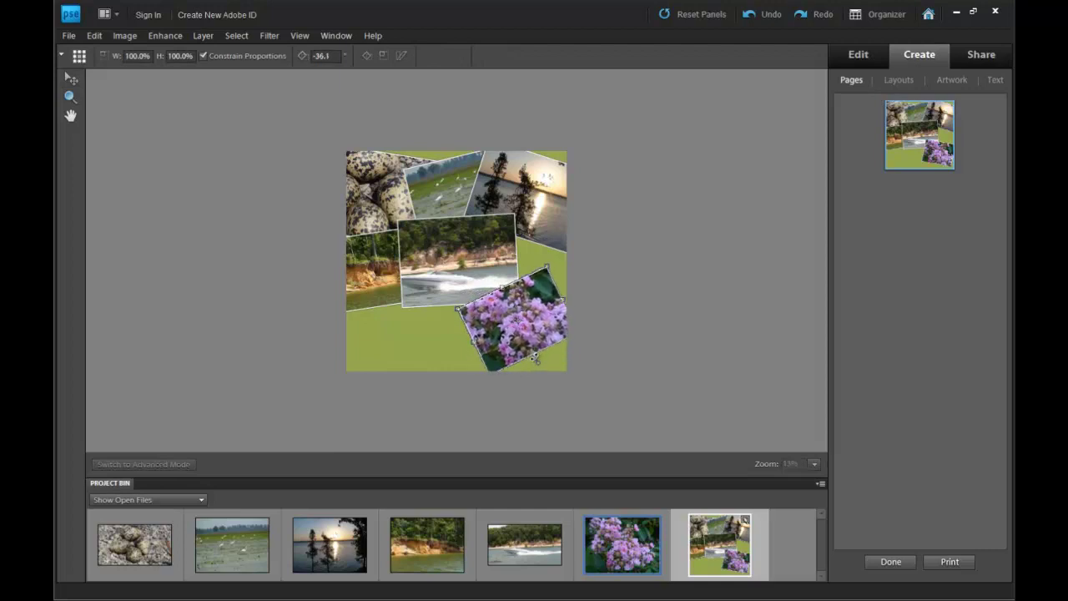
{"action": "key", "text": "Return"}
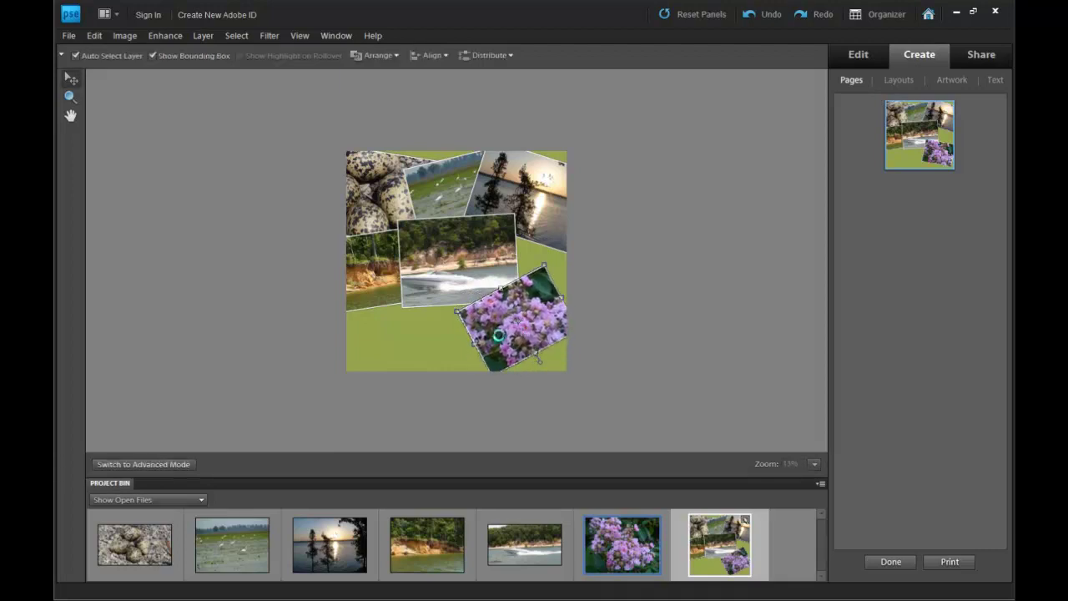
{"action": "left_click_drag", "start_coordinate": [501, 336], "coordinate": [385, 346]}
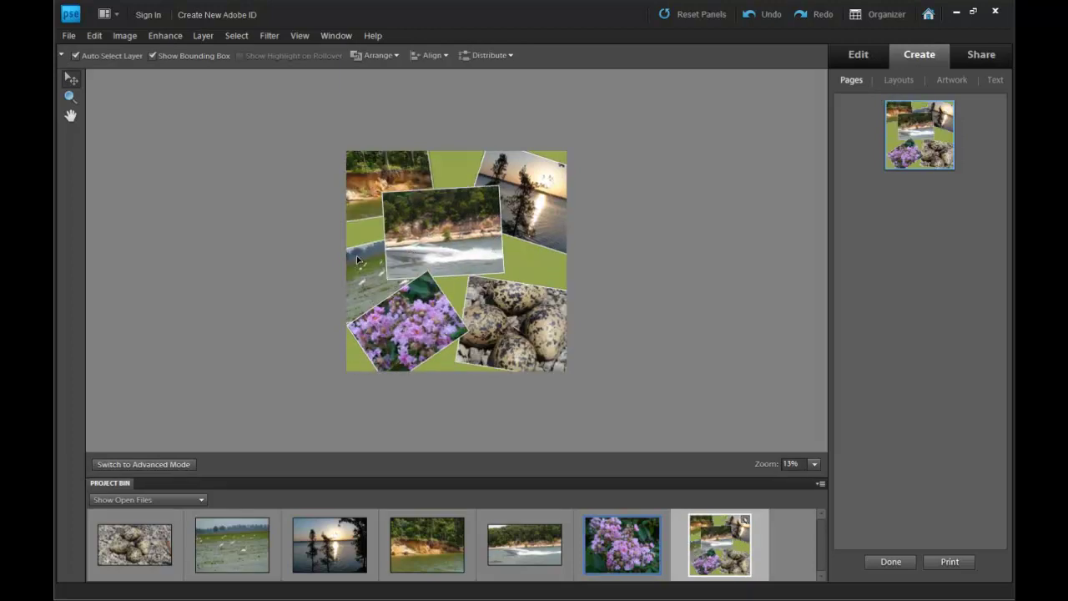
{"action": "mouse_move", "coordinate": [438, 242]}
{"action": "left_mouse_down"}
{"action": "mouse_move", "coordinate": [509, 241]}
{"action": "mouse_move", "coordinate": [443, 236]}
{"action": "left_mouse_up"}
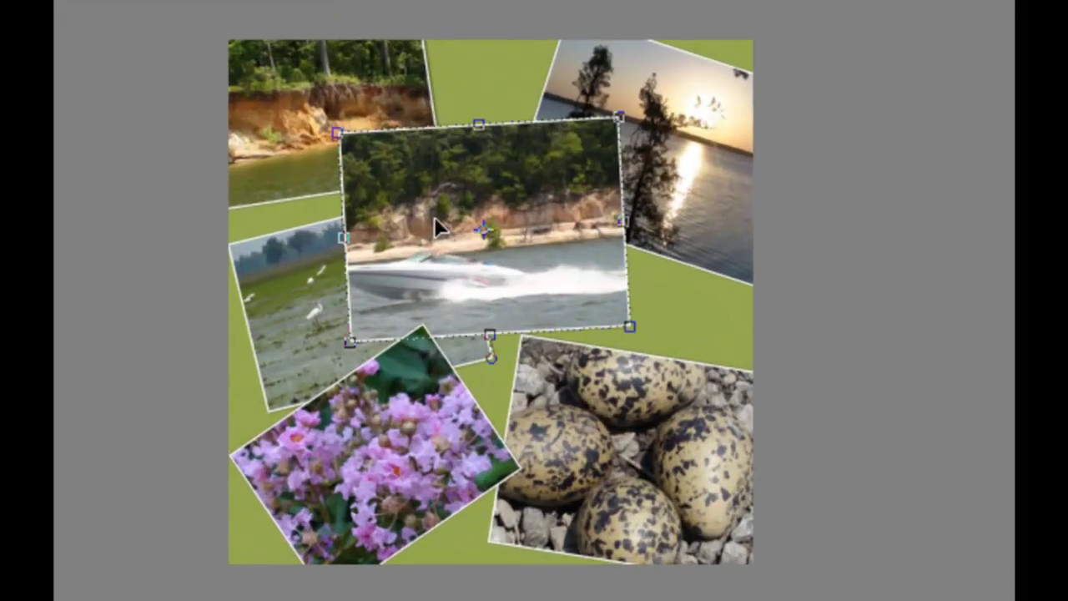
Clear the eroded shoreline photo from its frame in the collage's upper-left corner and delete the empty frame
{"action": "left_click", "coordinate": [374, 176]}
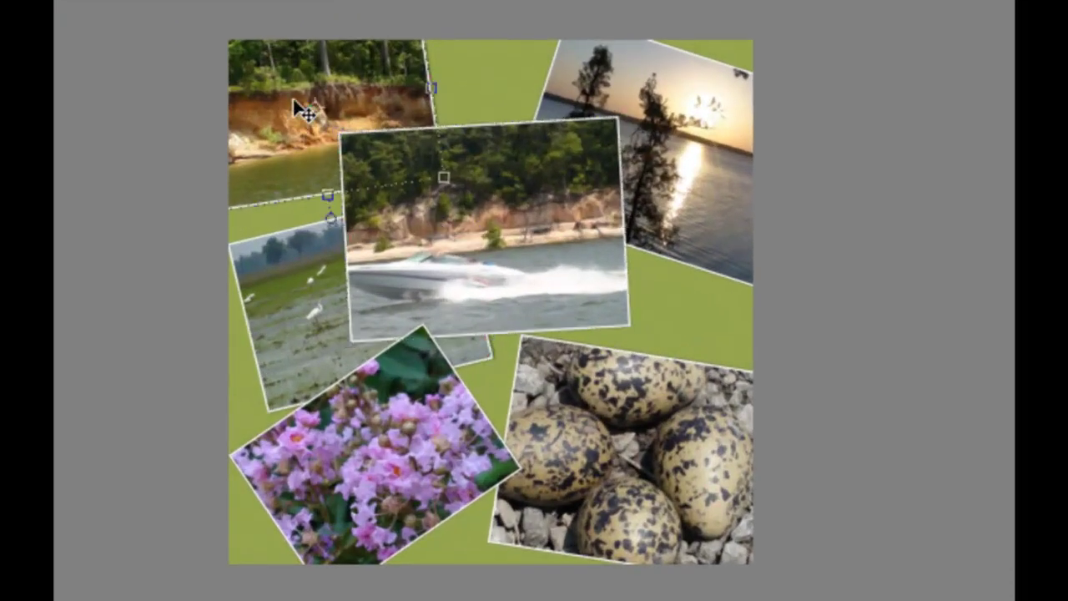
{"action": "right_click", "coordinate": [293, 101]}
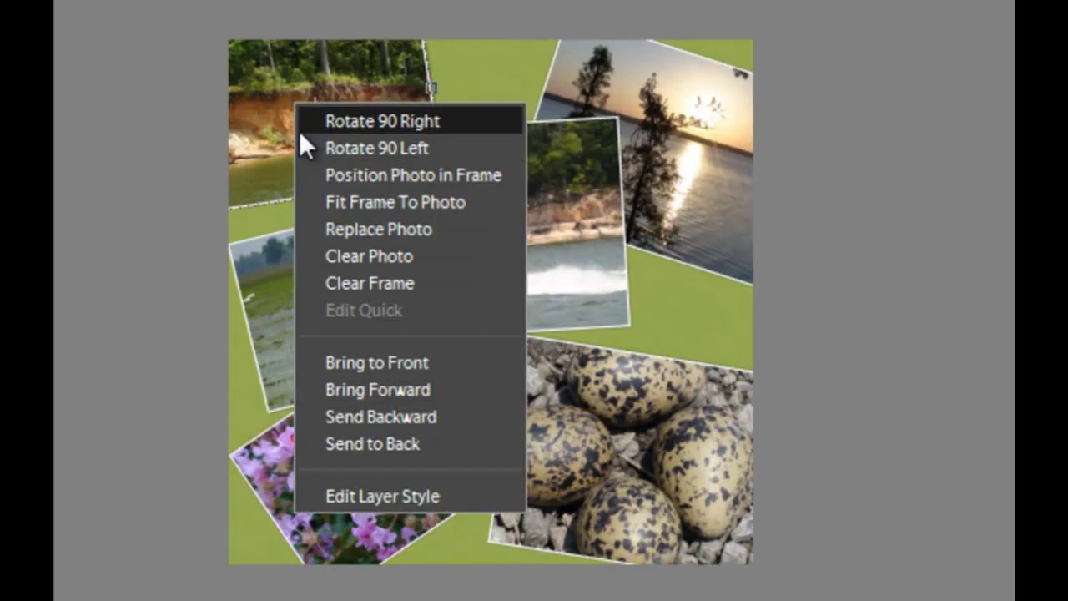
{"action": "left_click", "coordinate": [367, 248]}
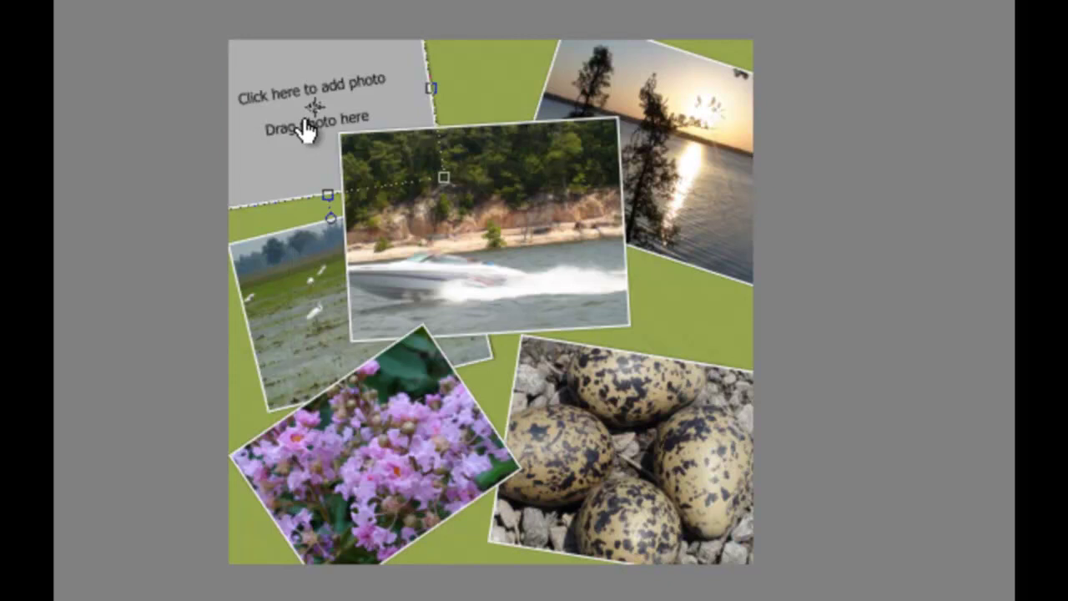
{"action": "key", "text": "Delete"}
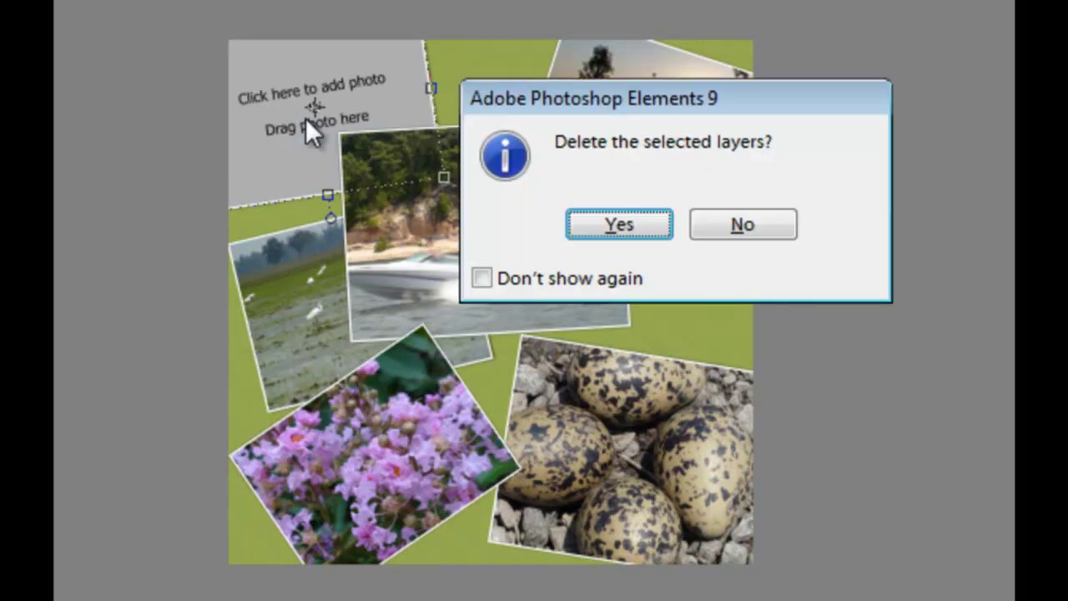
{"action": "left_click", "coordinate": [577, 225]}
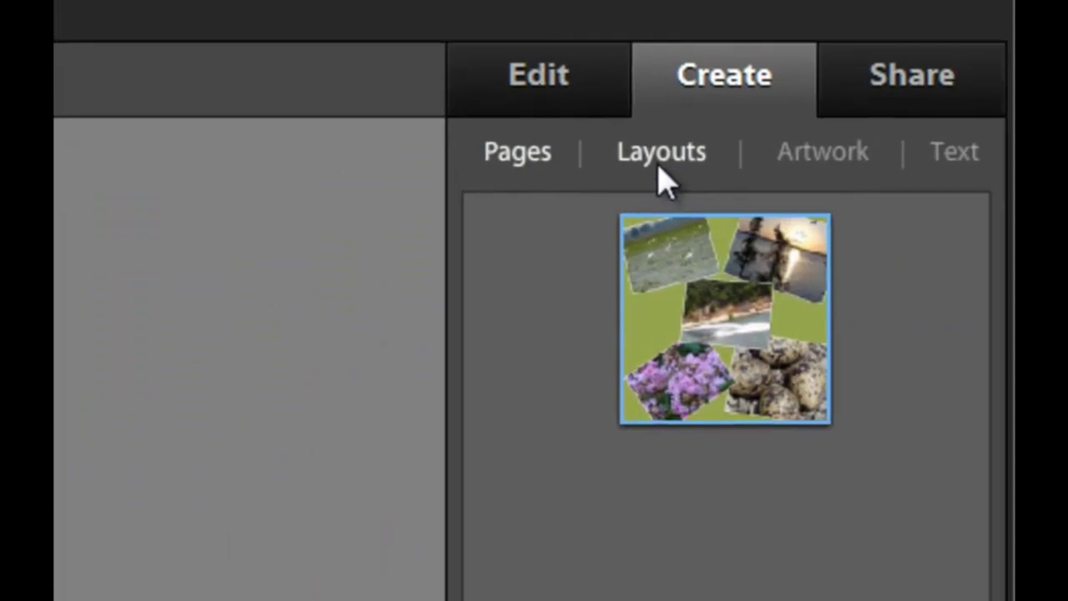
Try the light grey and blue artwork backgrounds on the collage, and settle on the lavender one
{"action": "left_click", "coordinate": [660, 163]}
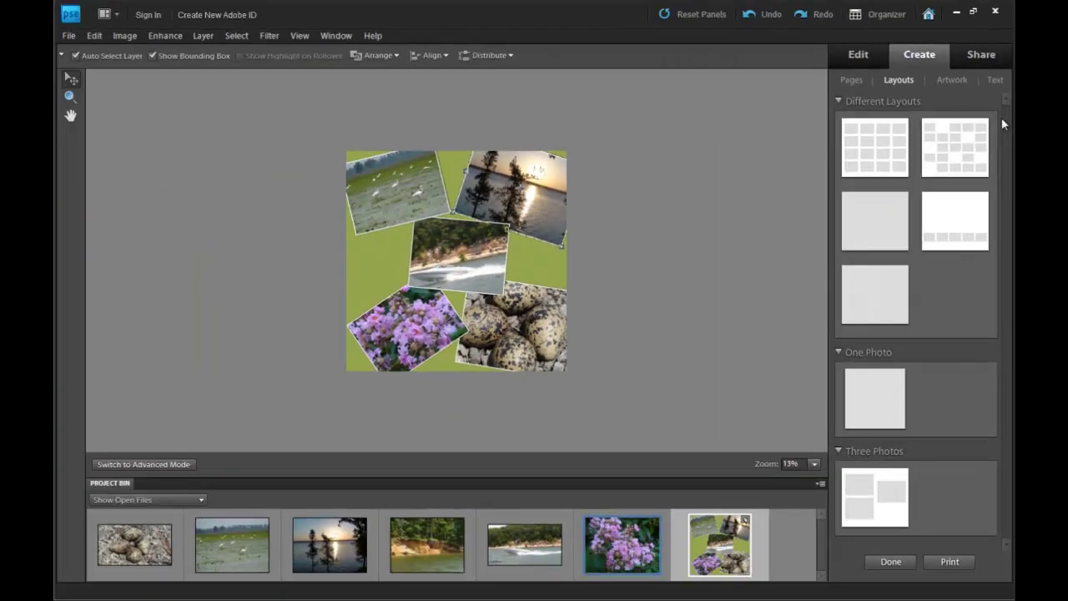
{"action": "left_click", "coordinate": [951, 80]}
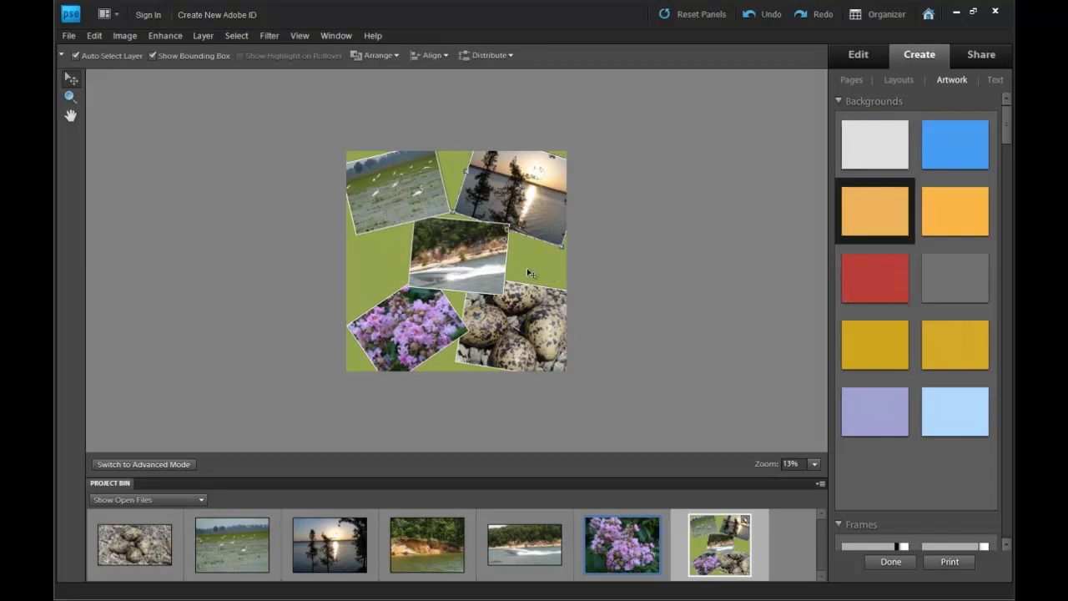
{"action": "left_click_drag", "start_coordinate": [872, 150], "coordinate": [524, 286]}
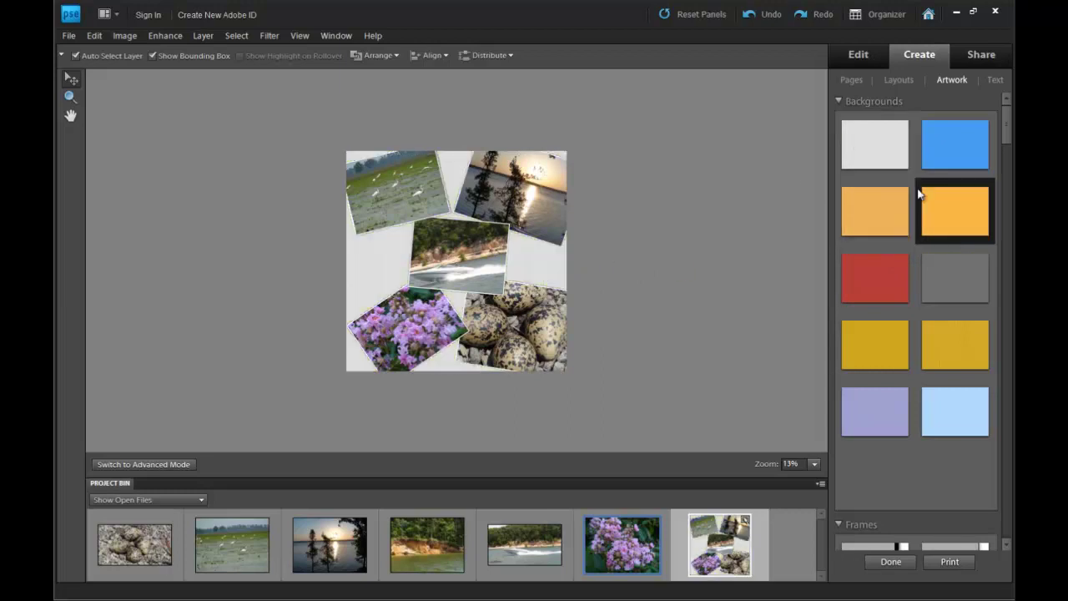
{"action": "left_click_drag", "start_coordinate": [968, 138], "coordinate": [575, 242]}
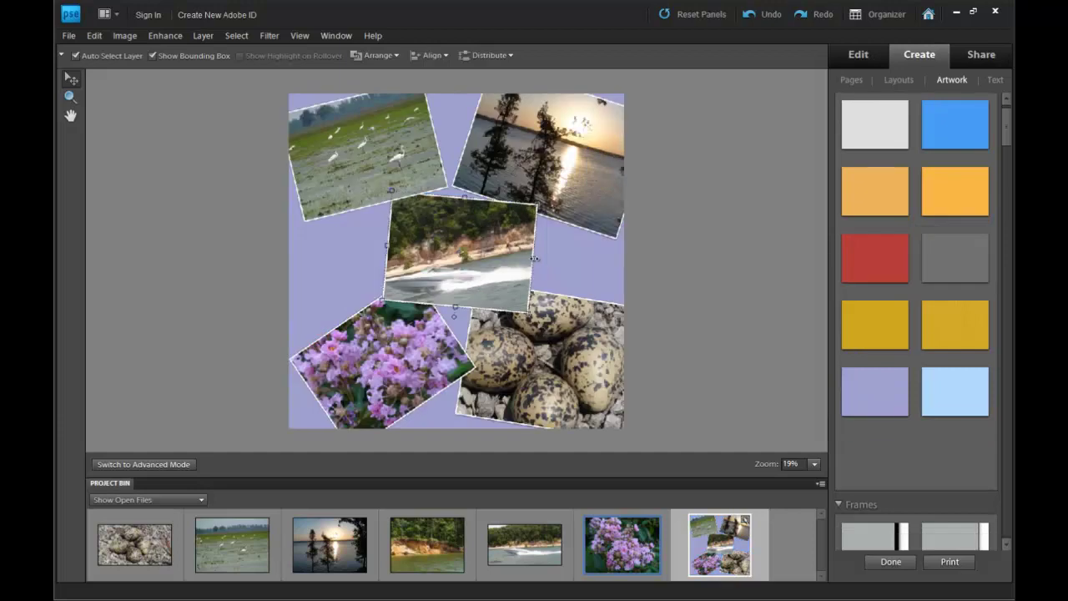
Stretch the central boat photo sideways so that it spans the full width of the collage
{"action": "left_click_drag", "start_coordinate": [534, 258], "coordinate": [624, 263]}
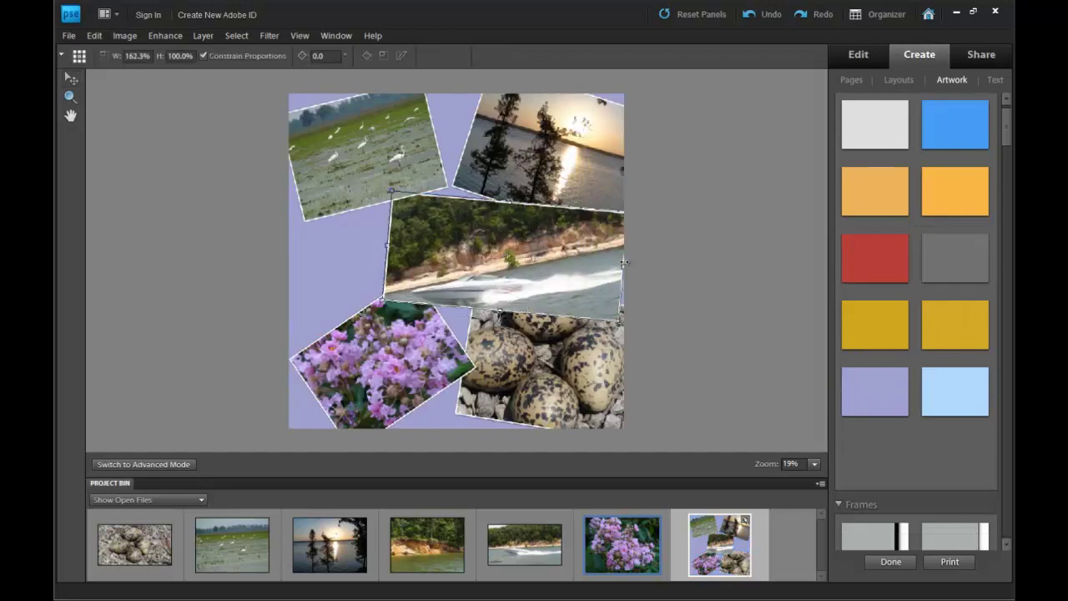
{"action": "left_click_drag", "start_coordinate": [387, 246], "coordinate": [274, 260]}
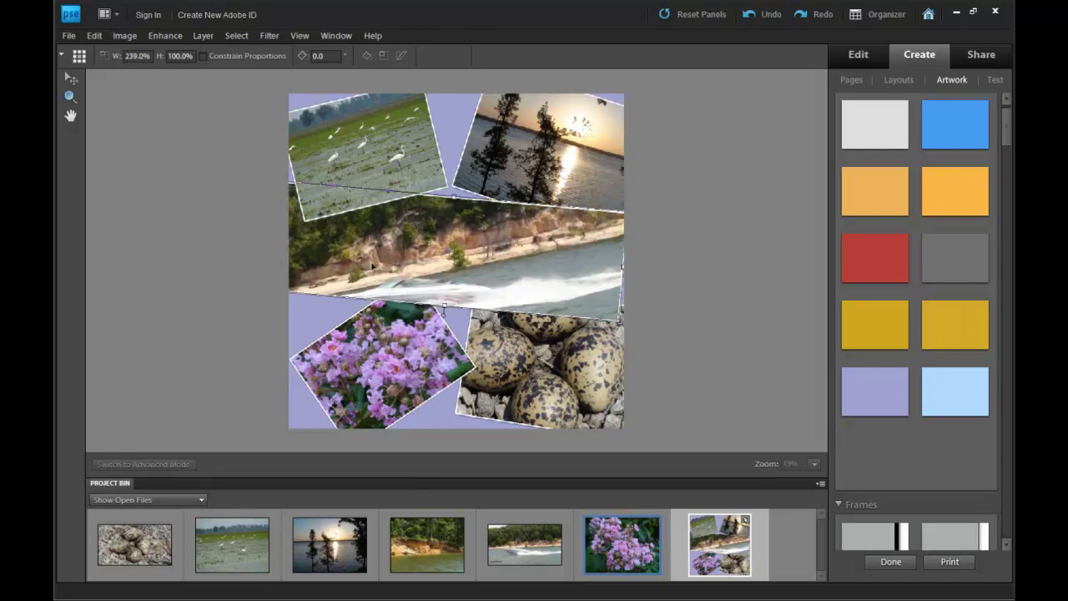
{"action": "left_click_drag", "start_coordinate": [620, 267], "coordinate": [600, 273]}
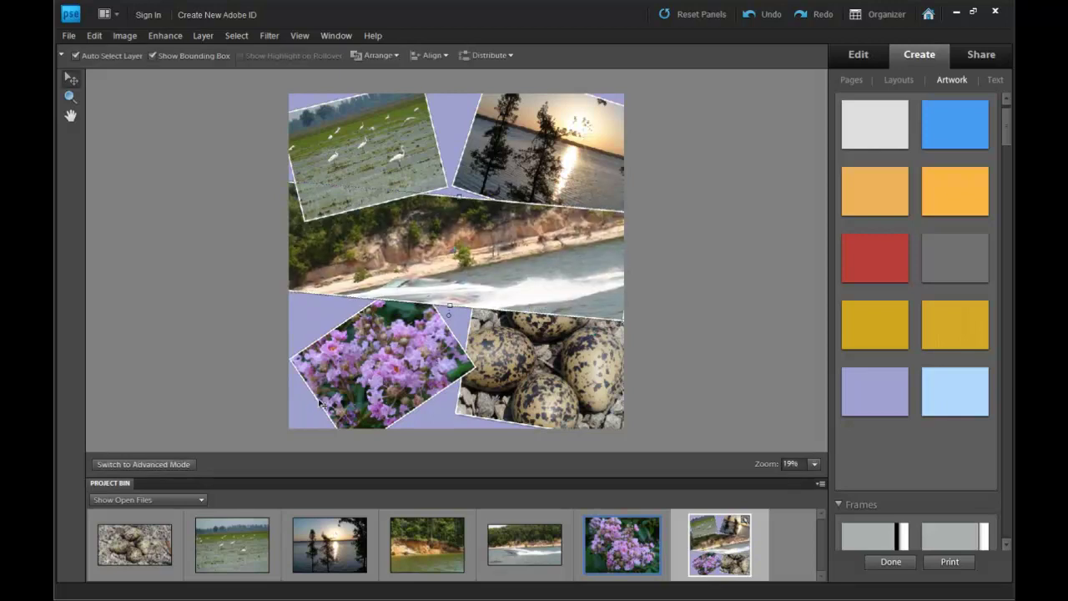
Enlarge the flower photo to about 123% width and 170% height so that it fills the collage's lower-left corner
{"action": "left_click_drag", "start_coordinate": [322, 403], "coordinate": [287, 426]}
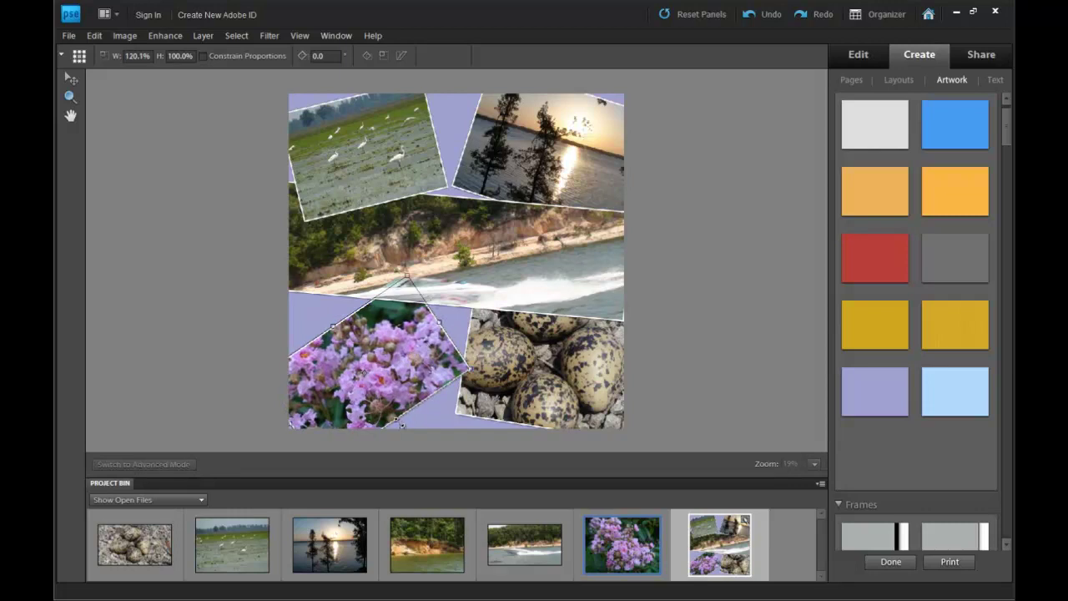
{"action": "left_click_drag", "start_coordinate": [401, 425], "coordinate": [415, 448]}
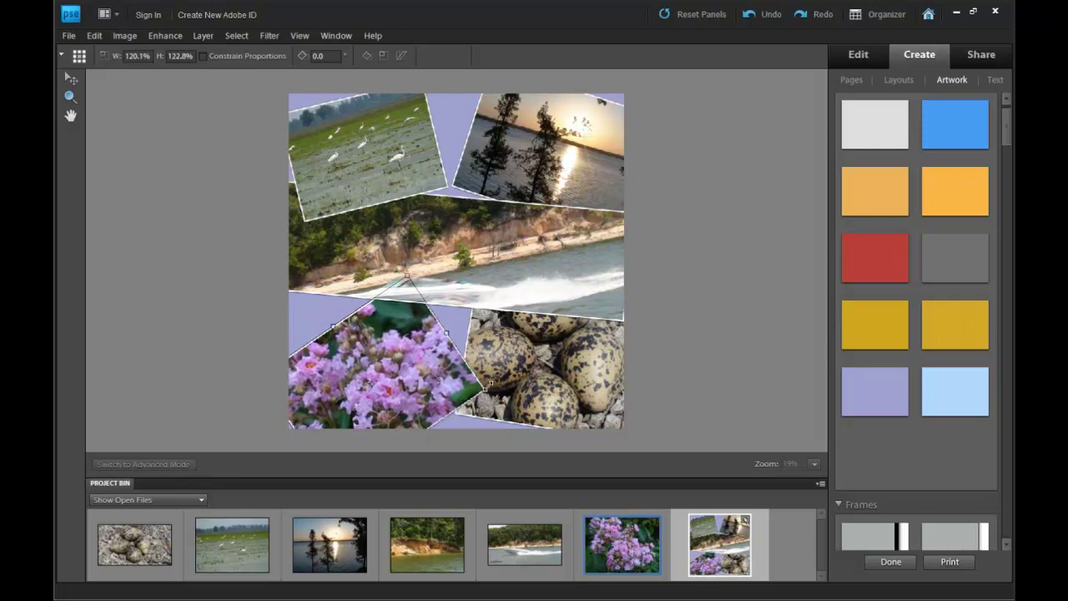
{"action": "left_click_drag", "start_coordinate": [490, 385], "coordinate": [500, 386]}
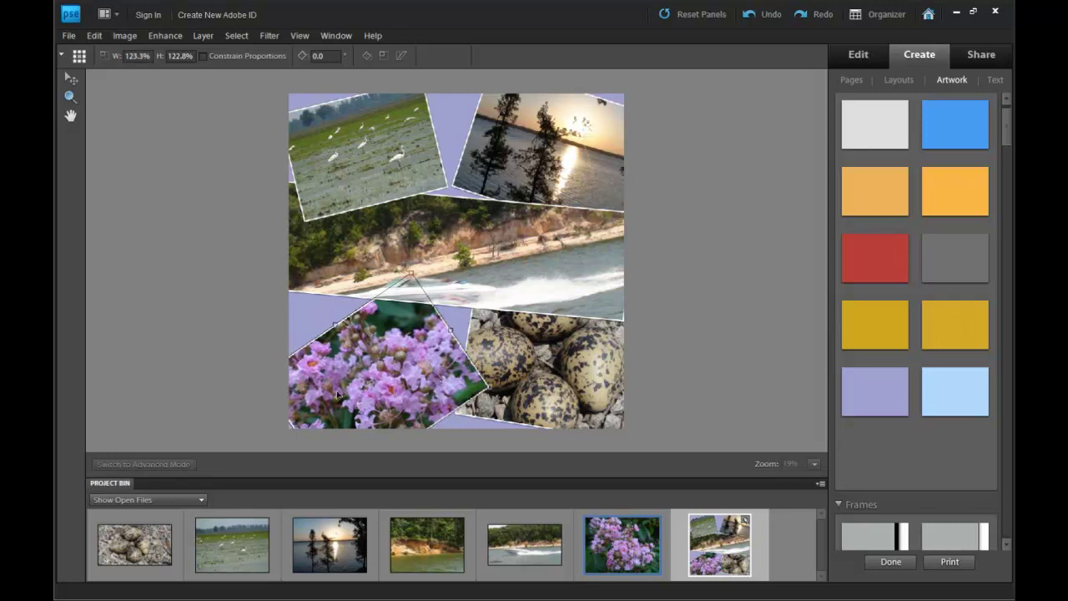
{"action": "left_click_drag", "start_coordinate": [333, 322], "coordinate": [306, 280]}
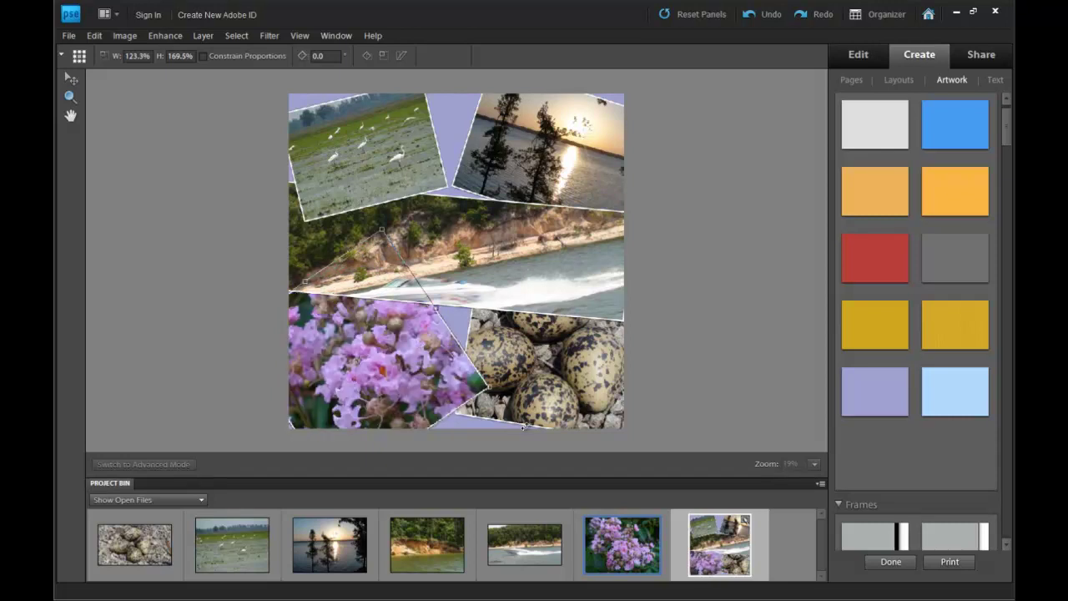
{"action": "key", "text": "Return"}
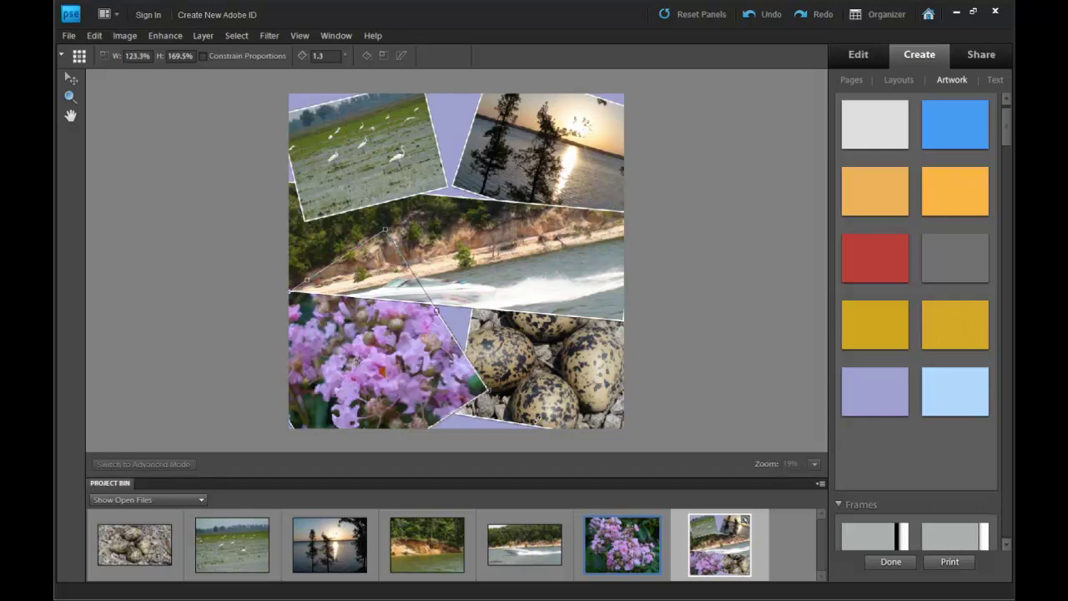
Try black, pale and brown artwork frames on the collage photos
{"action": "left_click_drag", "start_coordinate": [1012, 155], "coordinate": [1014, 178]}
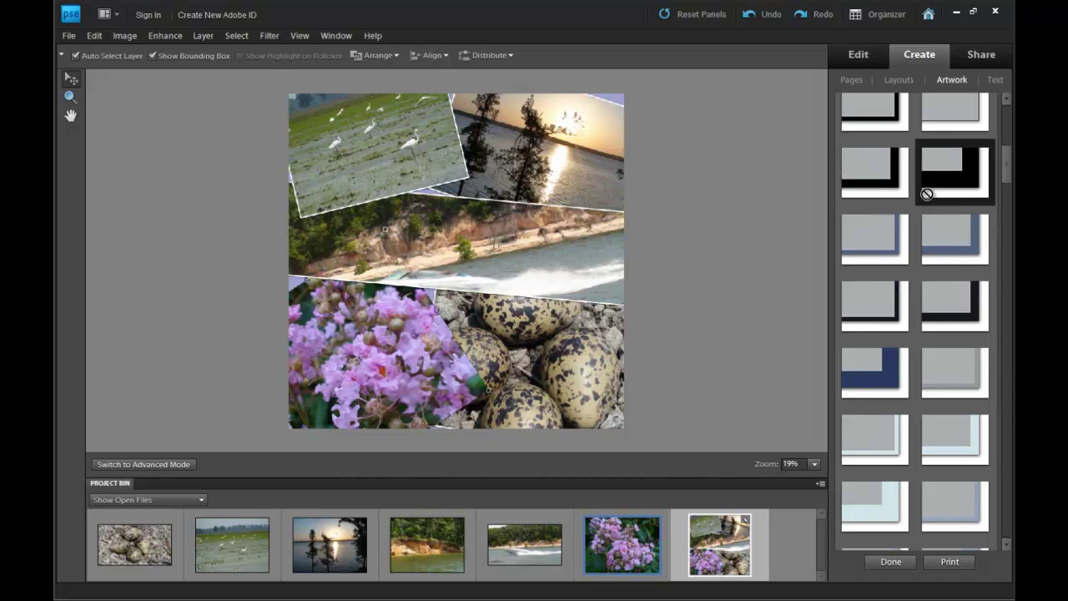
{"action": "left_click_drag", "start_coordinate": [546, 333], "coordinate": [436, 375]}
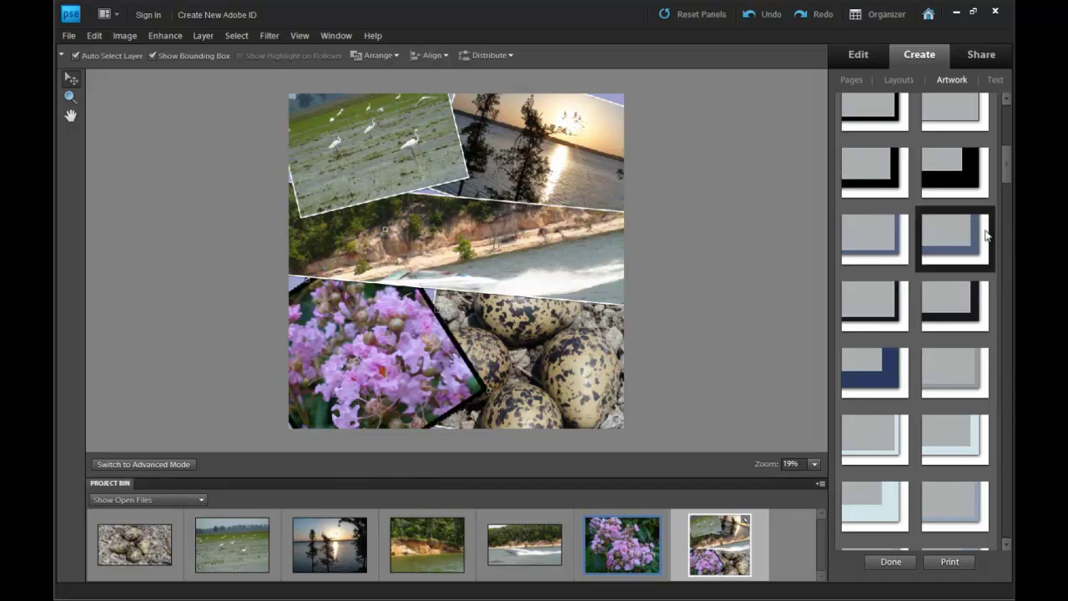
{"action": "left_click_drag", "start_coordinate": [954, 242], "coordinate": [365, 368]}
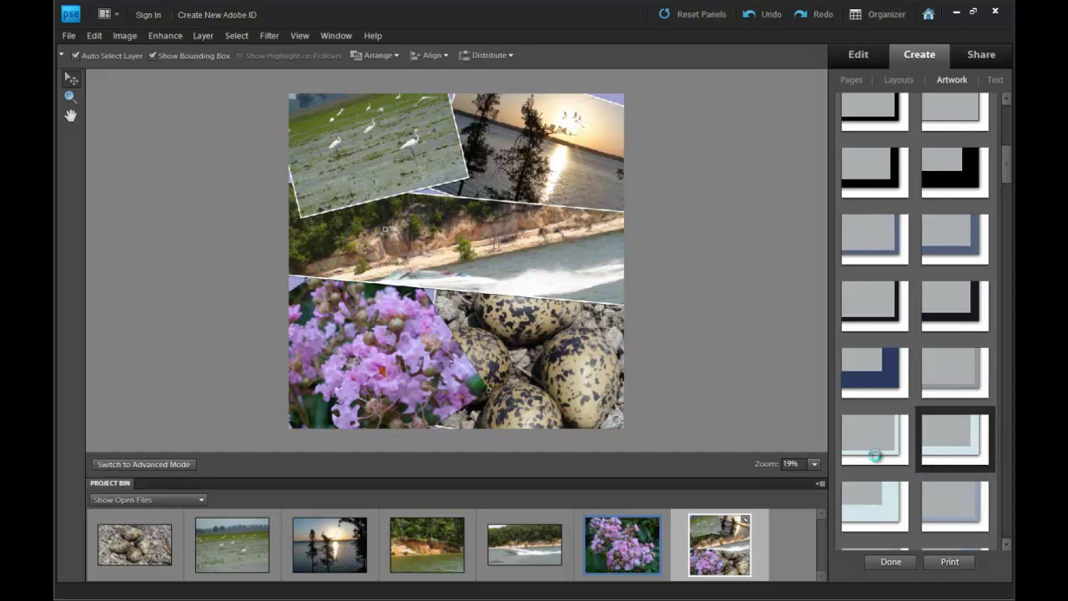
{"action": "left_click_drag", "start_coordinate": [945, 440], "coordinate": [730, 433]}
{"action": "left_click_drag", "start_coordinate": [612, 405], "coordinate": [612, 404]}
{"action": "scroll", "coordinate": [892, 441], "scroll_direction": "down", "scroll_amount": 5}
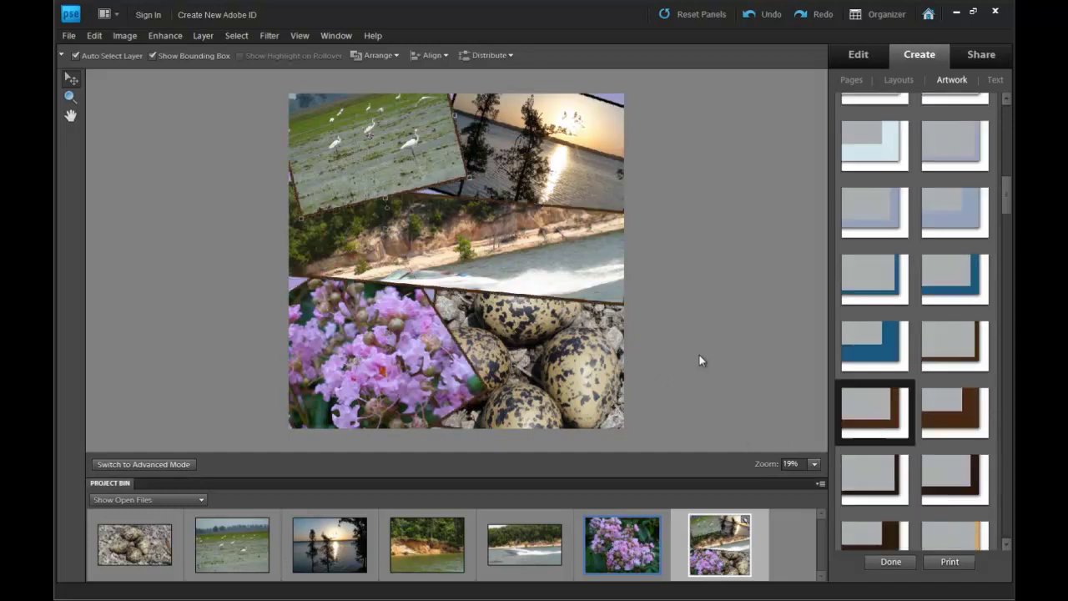
Apply the thin blue frame to each of the collage photos
{"action": "double_click", "coordinate": [874, 280]}
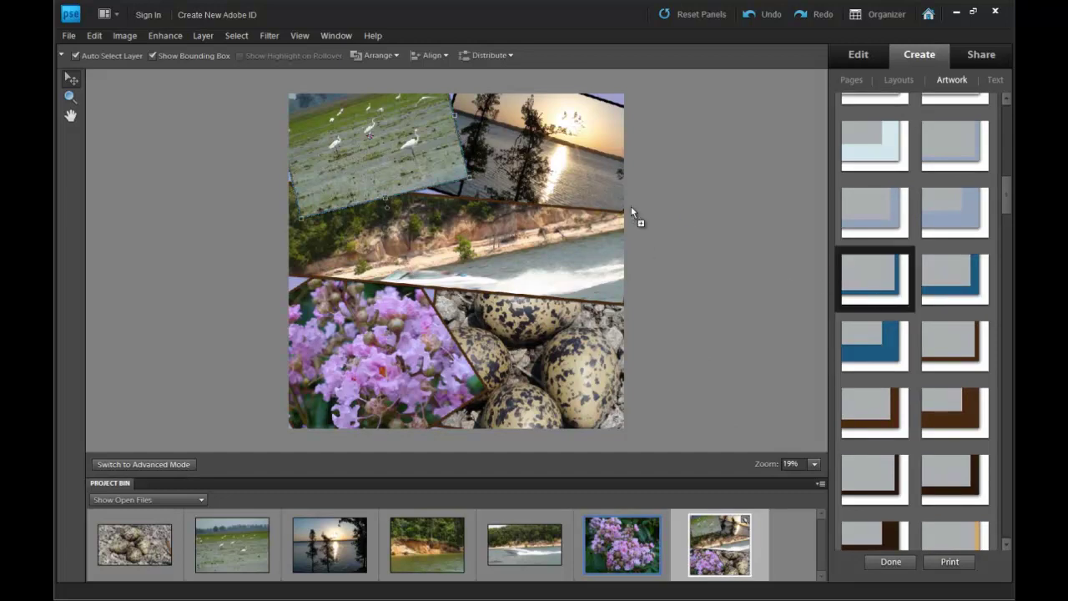
{"action": "left_click_drag", "start_coordinate": [872, 282], "coordinate": [622, 302]}
{"action": "left_click_drag", "start_coordinate": [389, 359], "coordinate": [390, 361]}
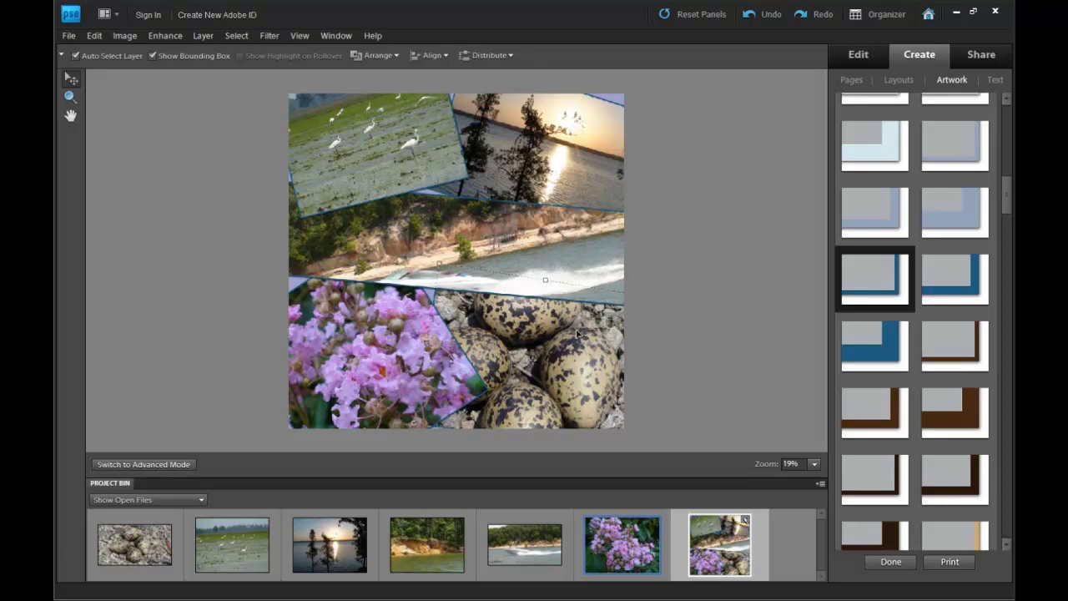
Place the white four-petalled flower graphic on the speckled eggs photo and shrink it to about 92.5% between the eggs
{"action": "left_click_drag", "start_coordinate": [1007, 201], "coordinate": [1007, 497]}
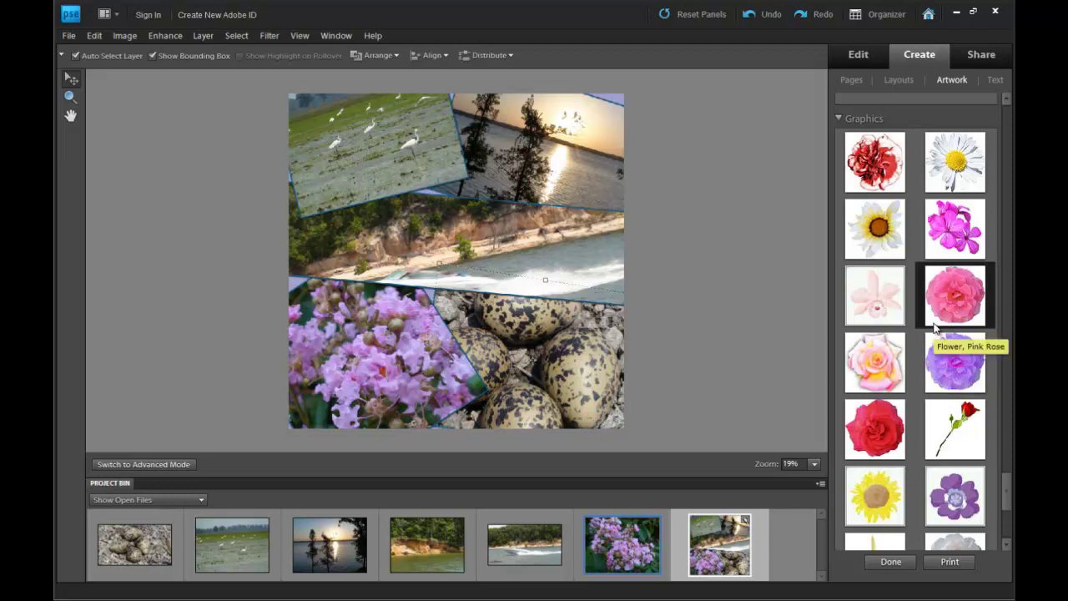
{"action": "scroll", "coordinate": [939, 324], "scroll_direction": "down", "scroll_amount": 3}
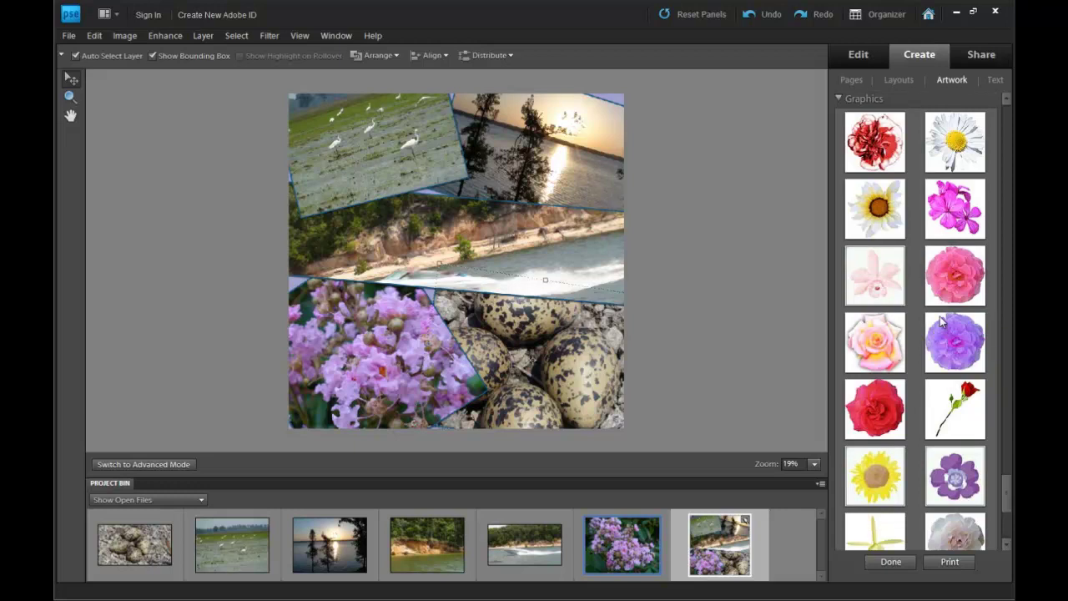
{"action": "scroll", "coordinate": [942, 320], "scroll_direction": "down", "scroll_amount": 2}
{"action": "scroll", "coordinate": [943, 319], "scroll_direction": "down", "scroll_amount": 1}
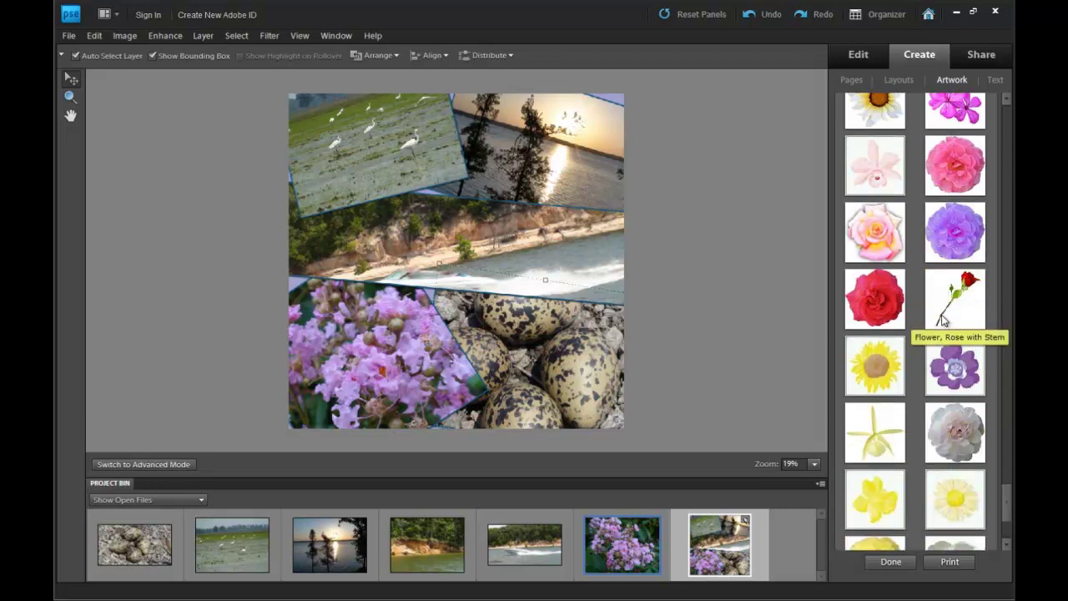
{"action": "left_click_drag", "start_coordinate": [1009, 489], "coordinate": [1011, 501]}
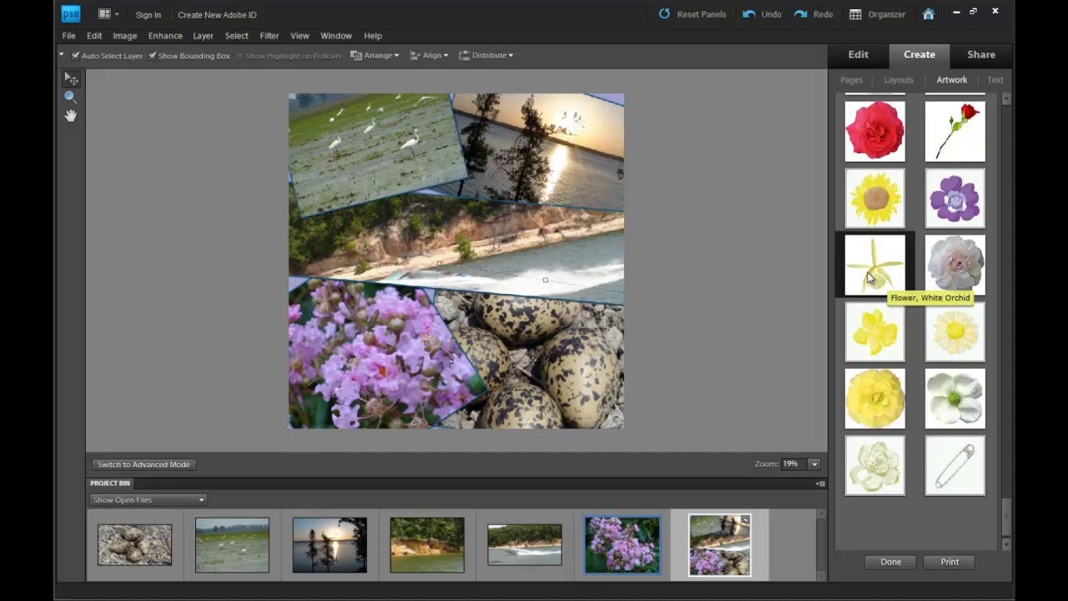
{"action": "scroll", "coordinate": [872, 318], "scroll_direction": "down", "scroll_amount": 1}
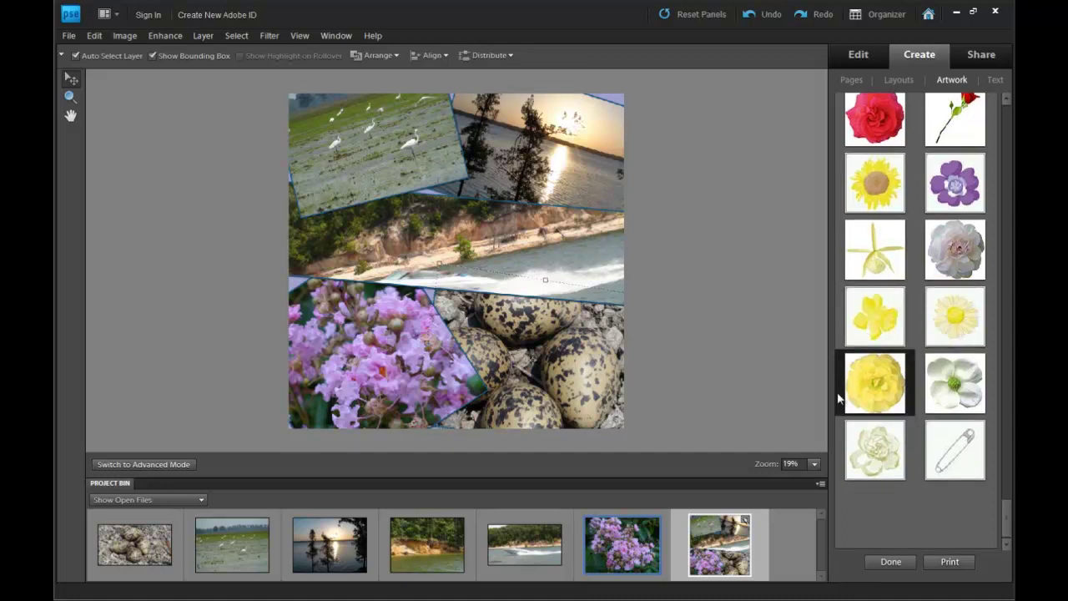
{"action": "left_click_drag", "start_coordinate": [966, 384], "coordinate": [534, 372]}
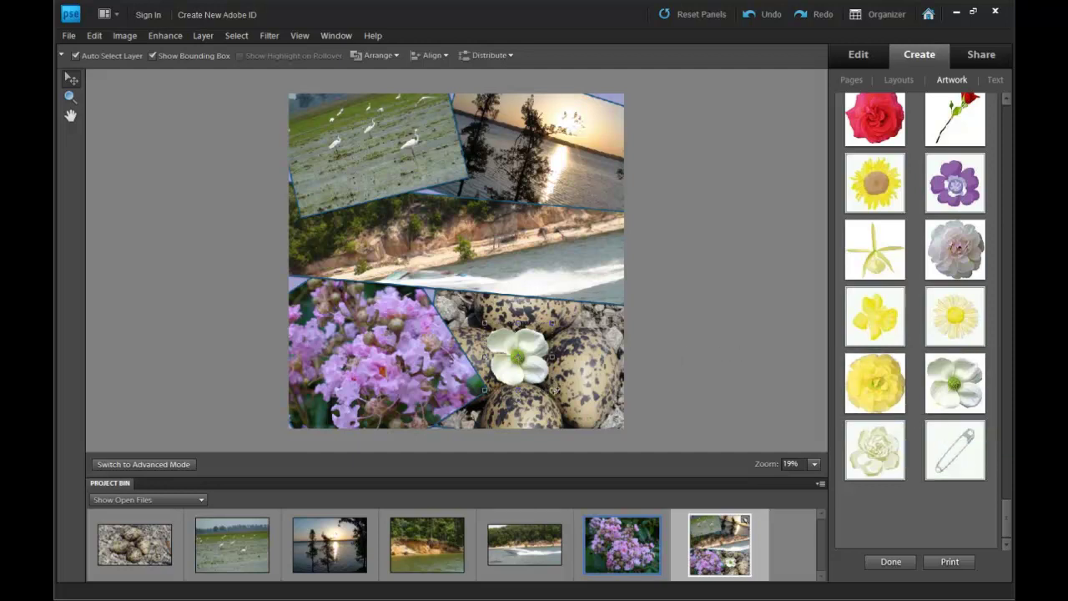
{"action": "left_click_drag", "start_coordinate": [552, 390], "coordinate": [533, 369]}
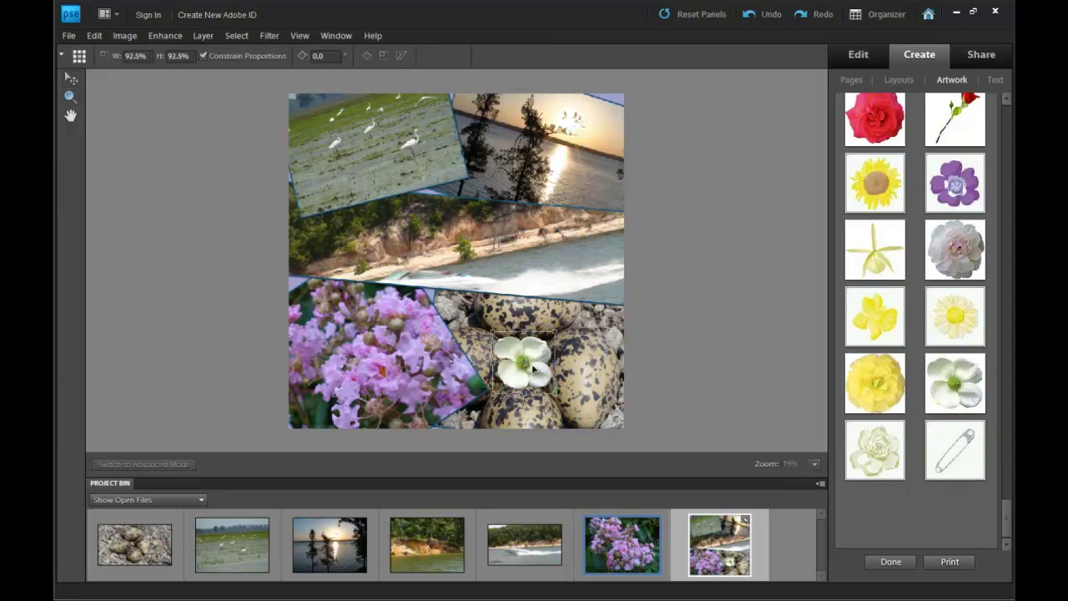
{"action": "key", "text": "Return"}
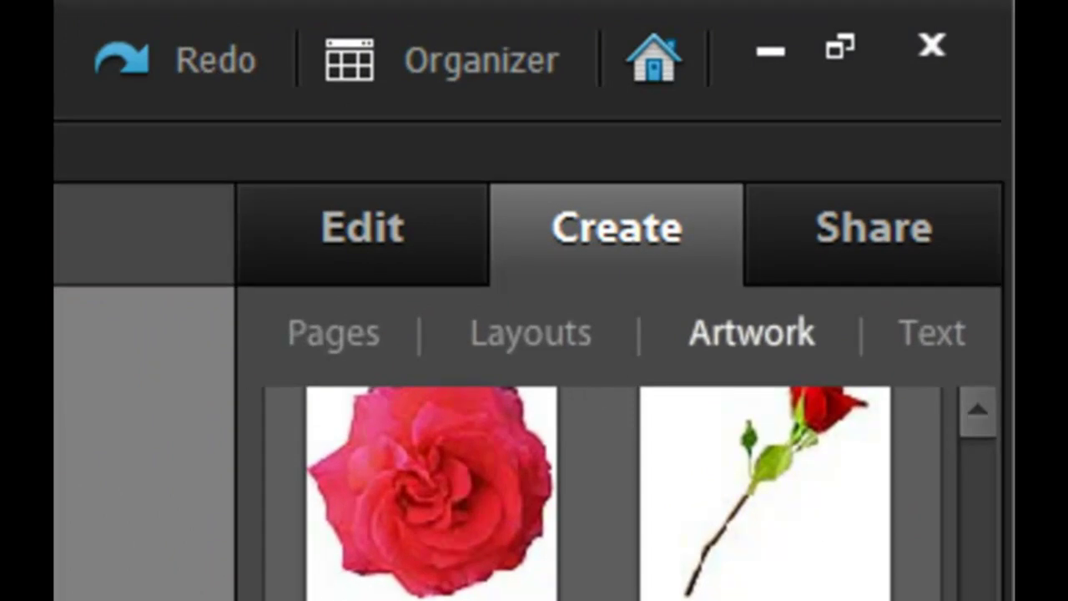
Draw a wide text box across the central boat photo and set its font size to 72 pt
{"action": "left_click", "coordinate": [928, 337]}
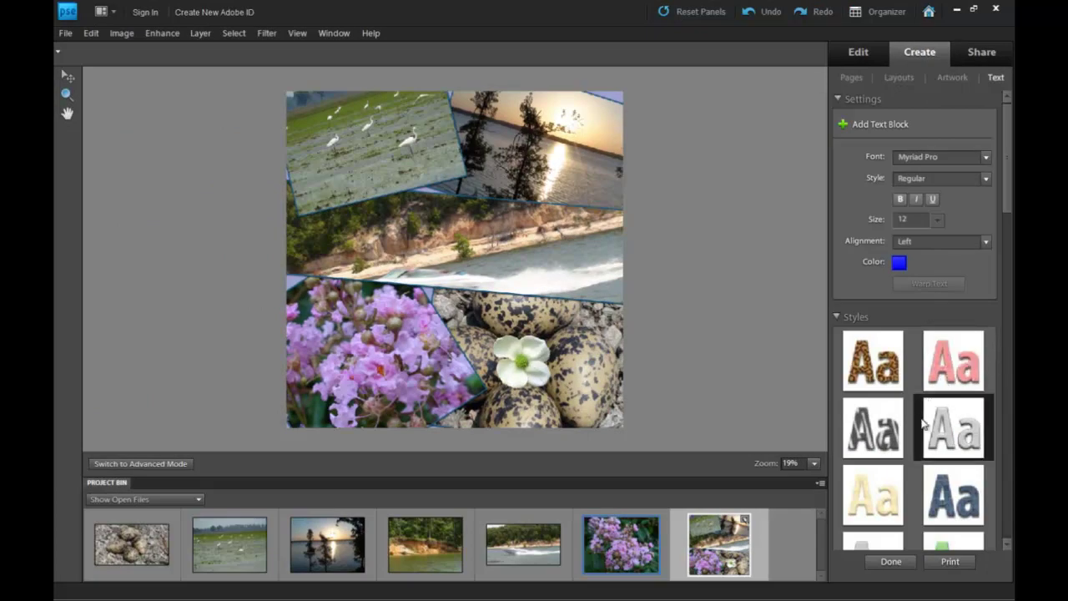
{"action": "scroll", "coordinate": [930, 424], "scroll_direction": "down", "scroll_amount": 1}
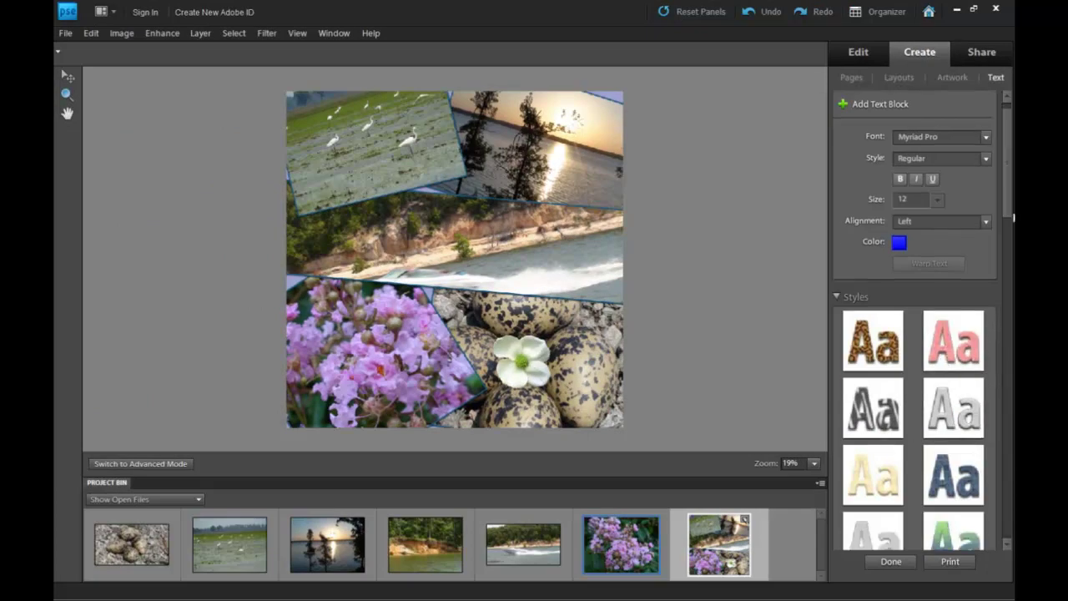
{"action": "left_click_drag", "start_coordinate": [1009, 204], "coordinate": [1006, 303]}
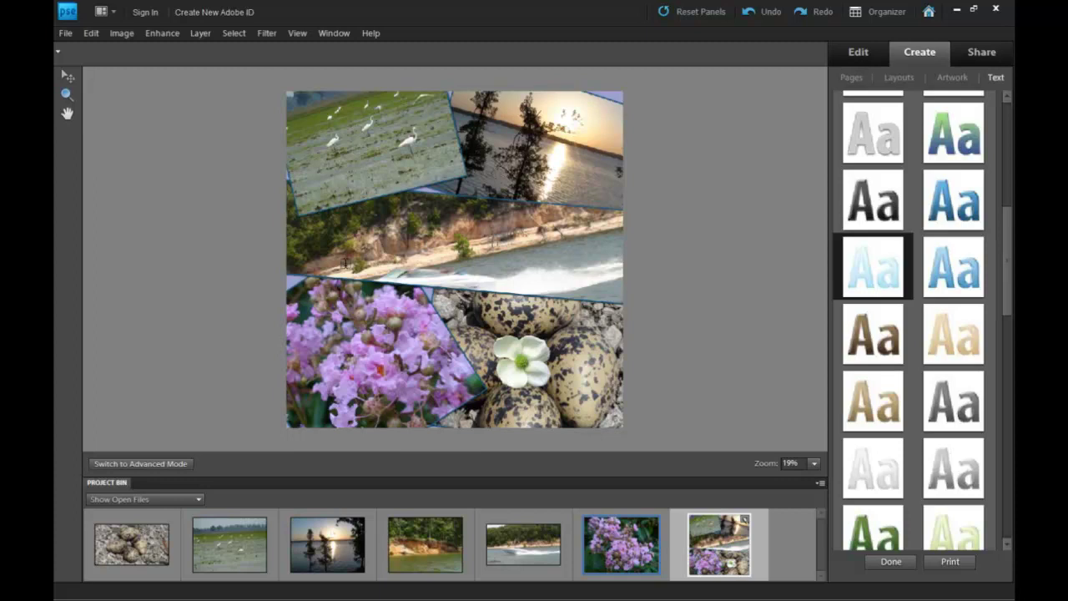
{"action": "left_click_drag", "start_coordinate": [343, 262], "coordinate": [591, 222]}
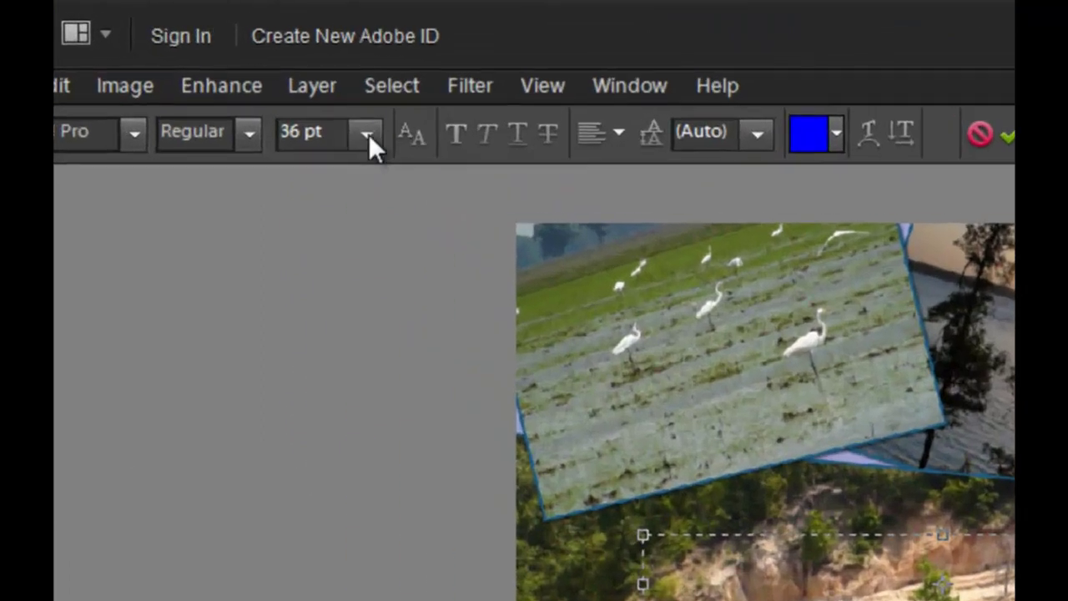
{"action": "left_click", "coordinate": [223, 53]}
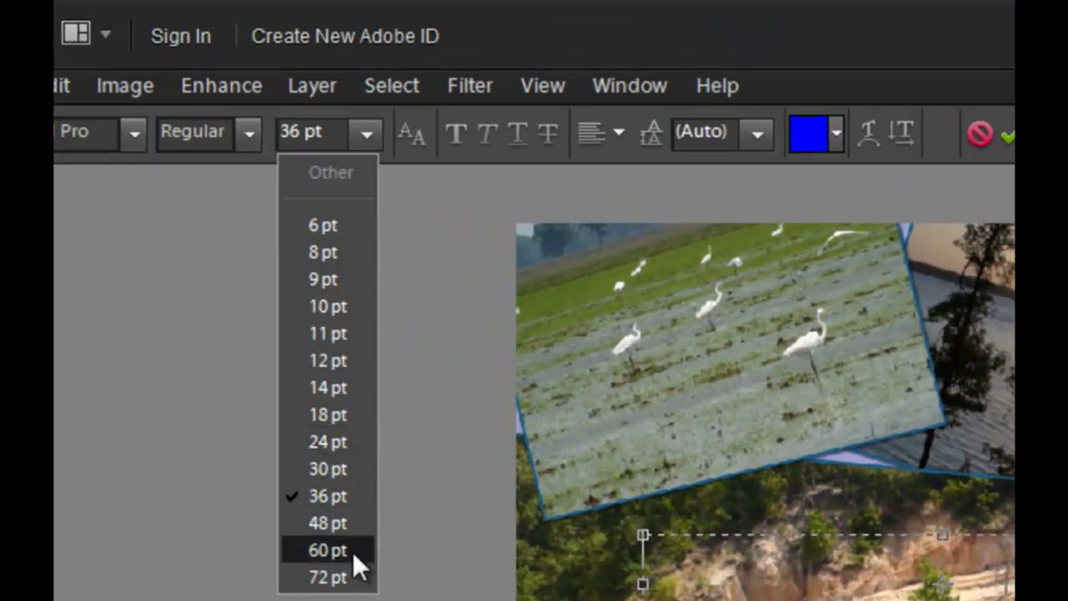
{"action": "left_click", "coordinate": [346, 578]}
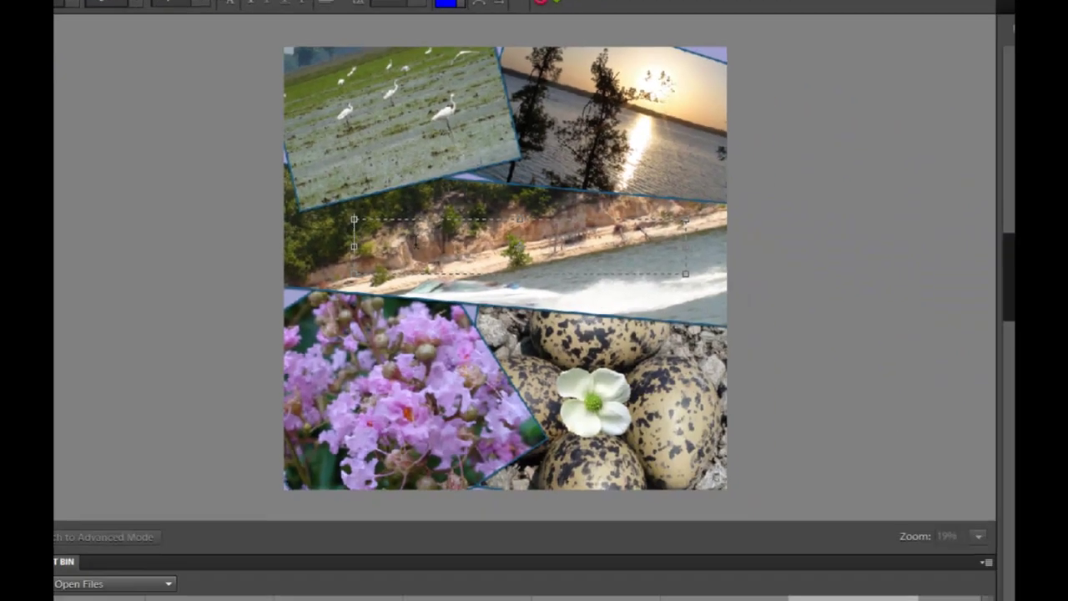
Enter the title "The Island" and shrink the text box to fit it
{"action": "type", "text": "Thw"}
{"action": "key", "text": "BackSpace"}
{"action": "type", "text": "e i"}
{"action": "key", "text": "BackSpace"}
{"action": "key", "text": "BackSpace"}
{"action": "type", "text": "Is"}
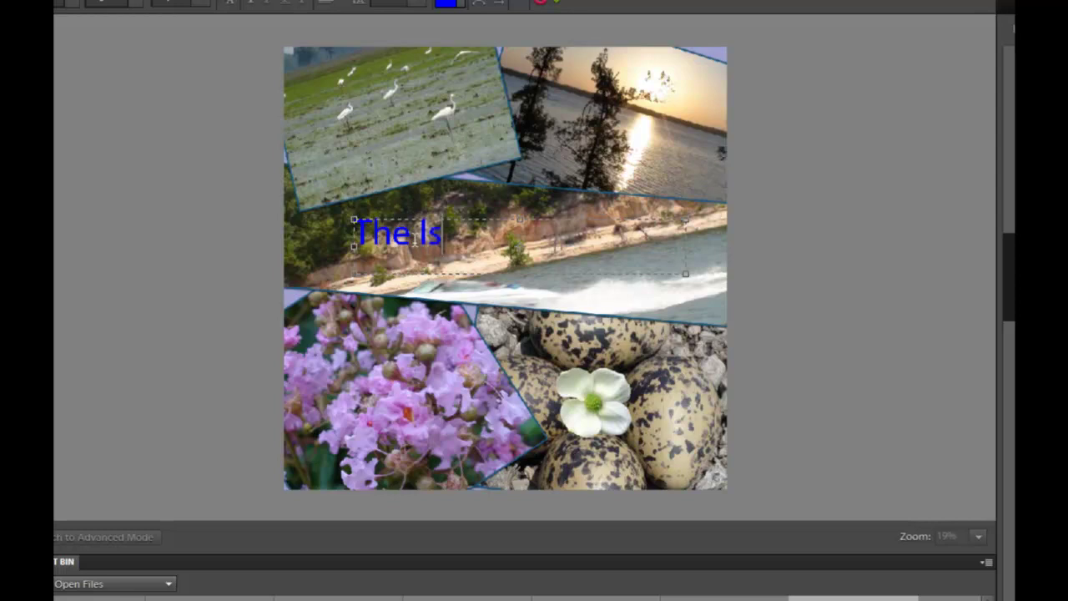
{"action": "type", "text": "land"}
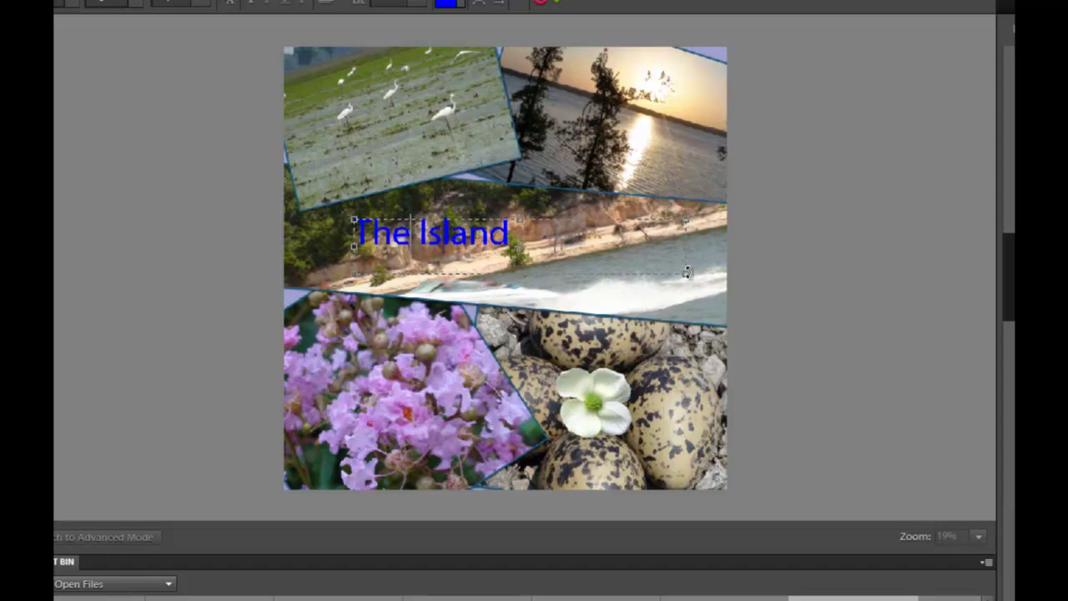
{"action": "left_click_drag", "start_coordinate": [685, 274], "coordinate": [512, 245]}
{"action": "left_click", "coordinate": [443, 267]}
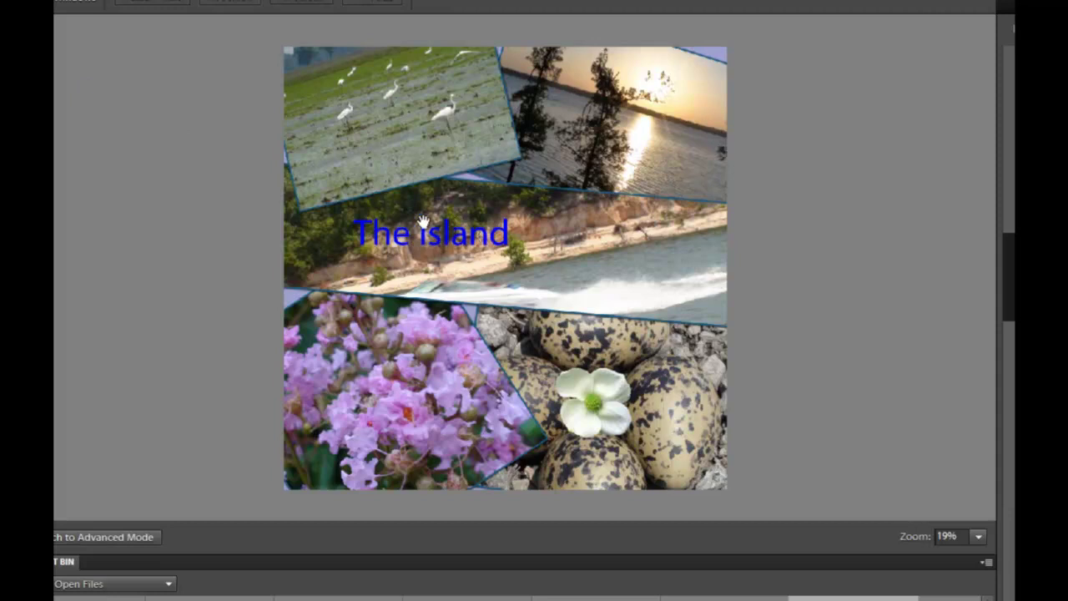
Move the title to the middle of the boat photo and rotate it about 12° counterclockwise along the shoreline
{"action": "key", "text": "v"}
{"action": "left_click_drag", "start_coordinate": [432, 237], "coordinate": [522, 257]}
{"action": "left_click", "coordinate": [519, 251]}
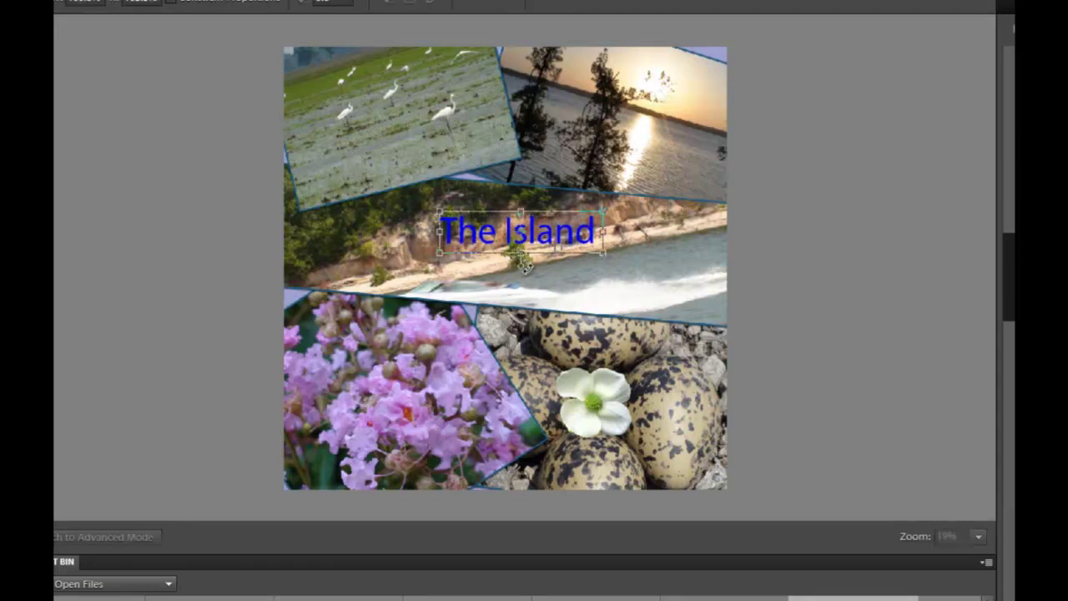
{"action": "key", "text": "Return"}
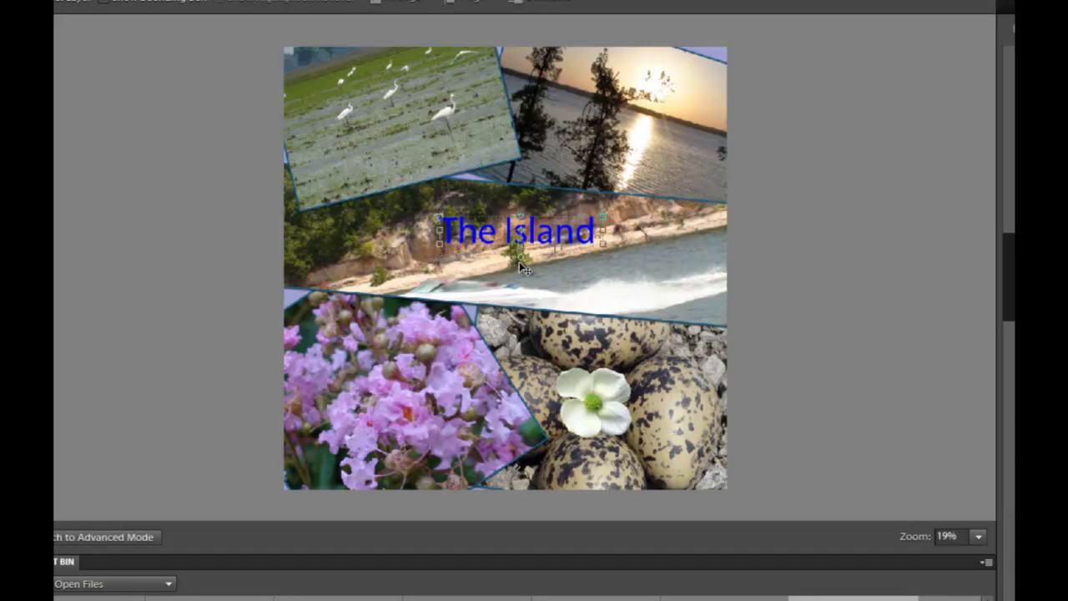
{"action": "left_click_drag", "start_coordinate": [524, 267], "coordinate": [528, 259]}
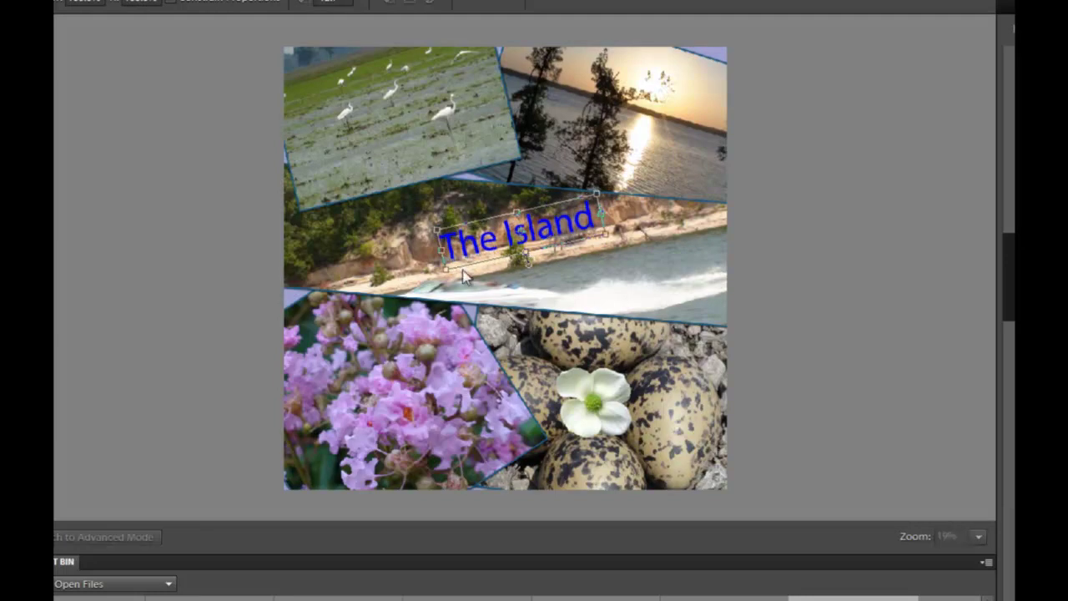
{"action": "key", "text": "Return"}
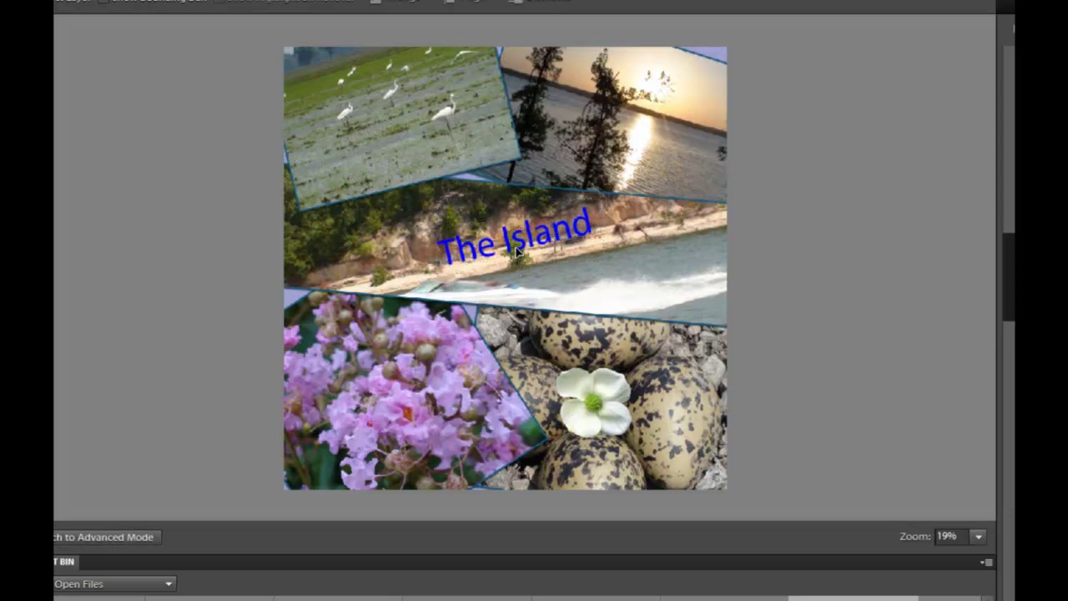
Nudge the title "The Island" slightly right along the boat photo's shoreline and browse the available text styles
{"action": "mouse_move", "coordinate": [516, 250]}
{"action": "left_mouse_down"}
{"action": "mouse_move", "coordinate": [501, 250]}
{"action": "mouse_move", "coordinate": [540, 248]}
{"action": "mouse_move", "coordinate": [530, 248]}
{"action": "left_mouse_up"}
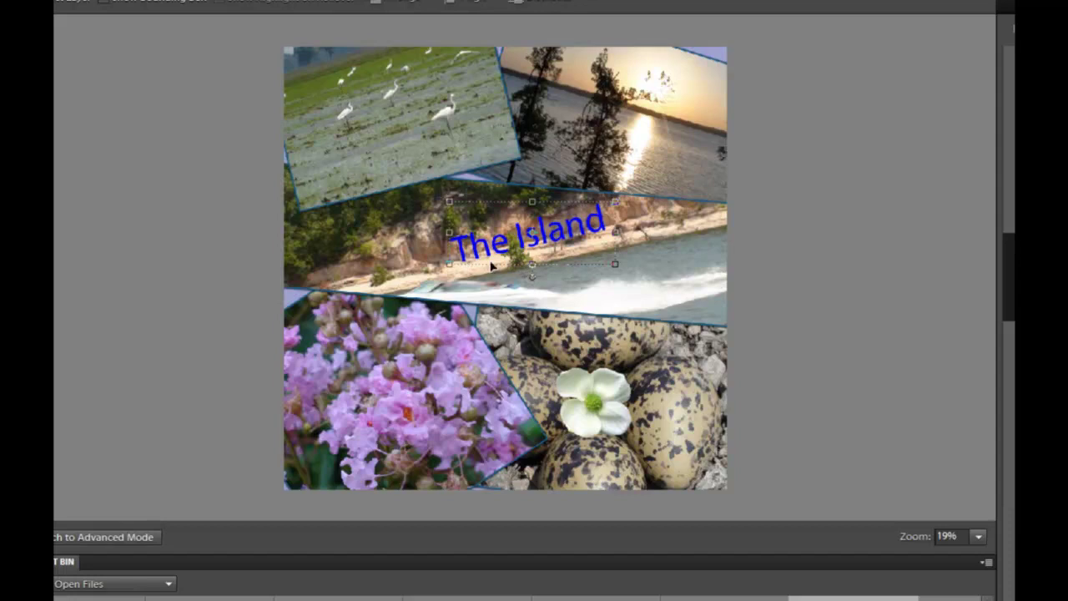
{"action": "left_click", "coordinate": [572, 289]}
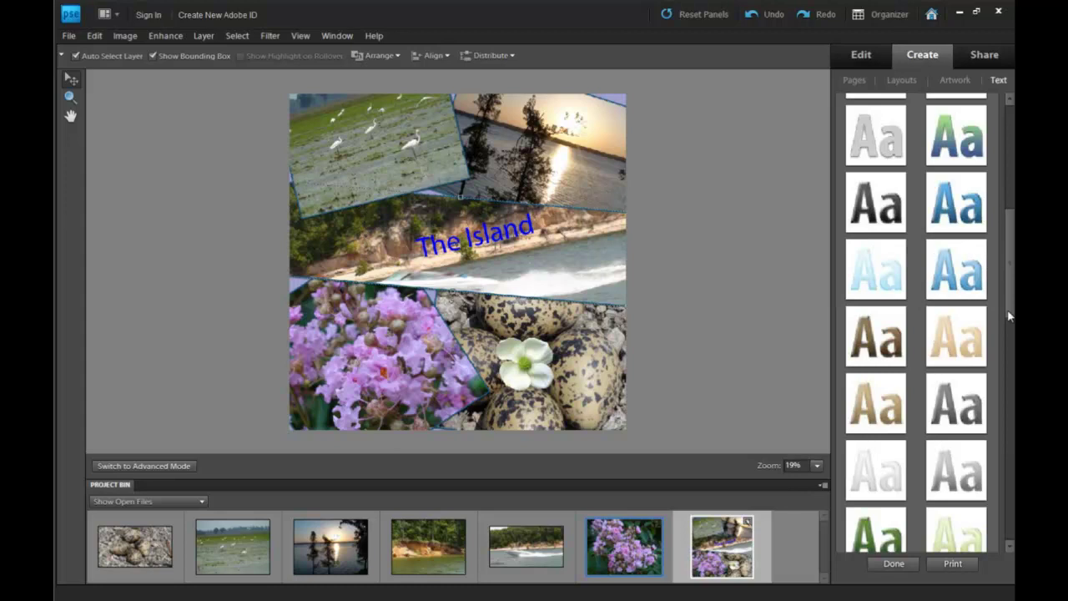
{"action": "left_click_drag", "start_coordinate": [1009, 303], "coordinate": [1012, 522]}
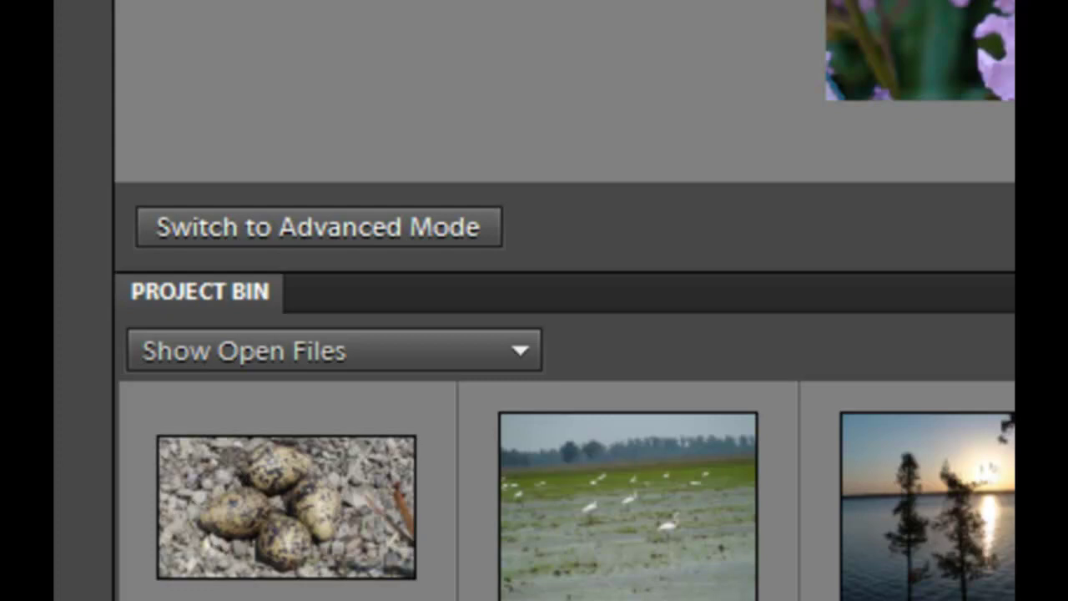
Switch the project to Advanced Mode and clear the frame from the central boat photo
{"action": "left_click", "coordinate": [367, 242]}
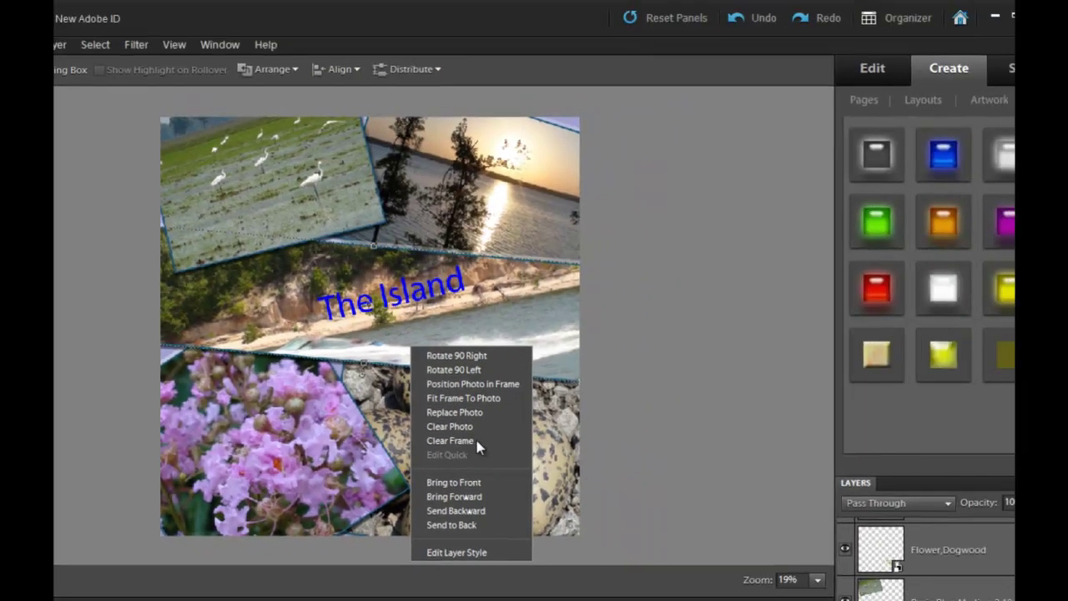
{"action": "left_click", "coordinate": [565, 433]}
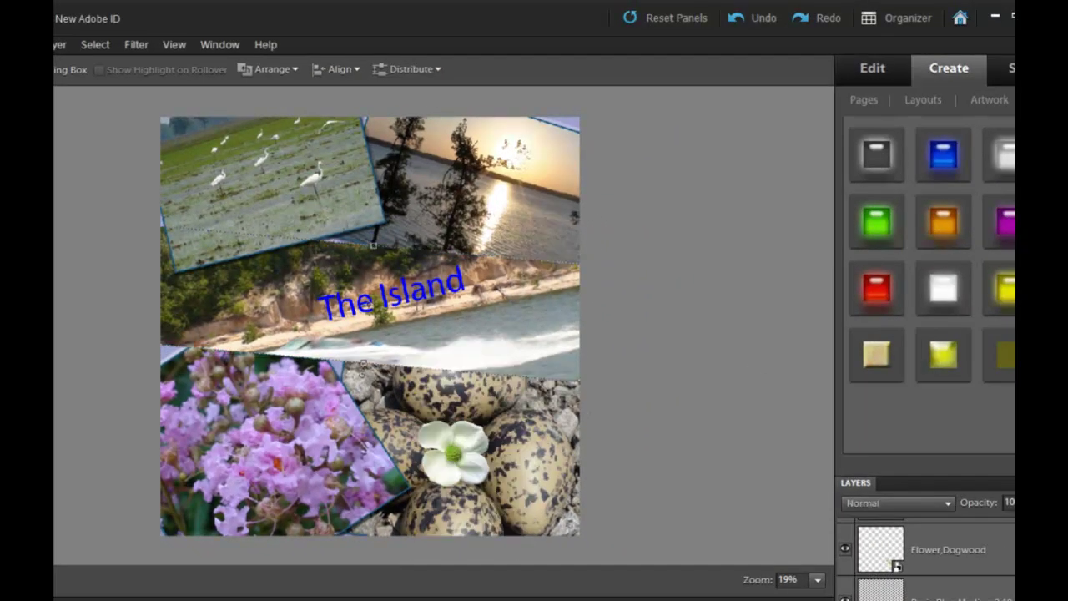
Look through the layer styles and filter effects available for the collage
{"action": "scroll", "coordinate": [930, 283], "scroll_direction": "up", "scroll_amount": 2}
{"action": "scroll", "coordinate": [931, 288], "scroll_direction": "up", "scroll_amount": 5}
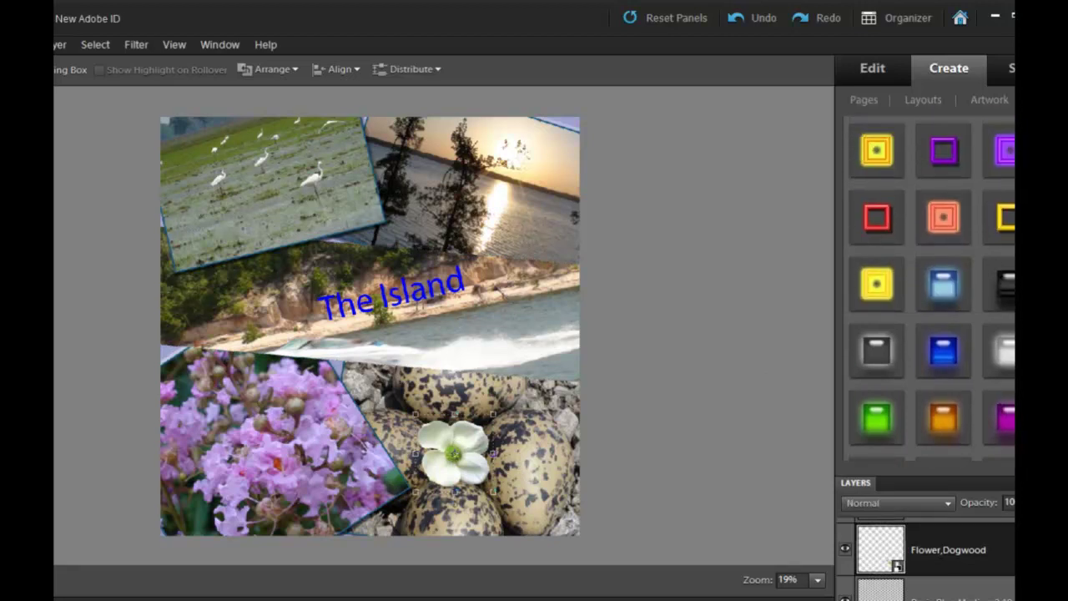
{"action": "scroll", "coordinate": [930, 288], "scroll_direction": "up", "scroll_amount": 4}
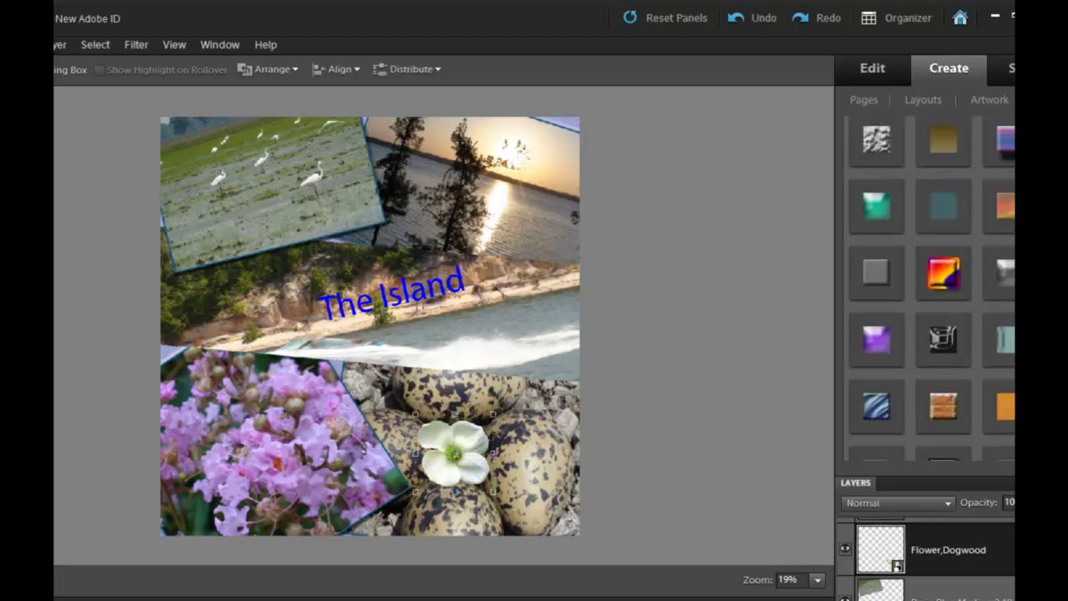
{"action": "scroll", "coordinate": [932, 288], "scroll_direction": "up", "scroll_amount": 8}
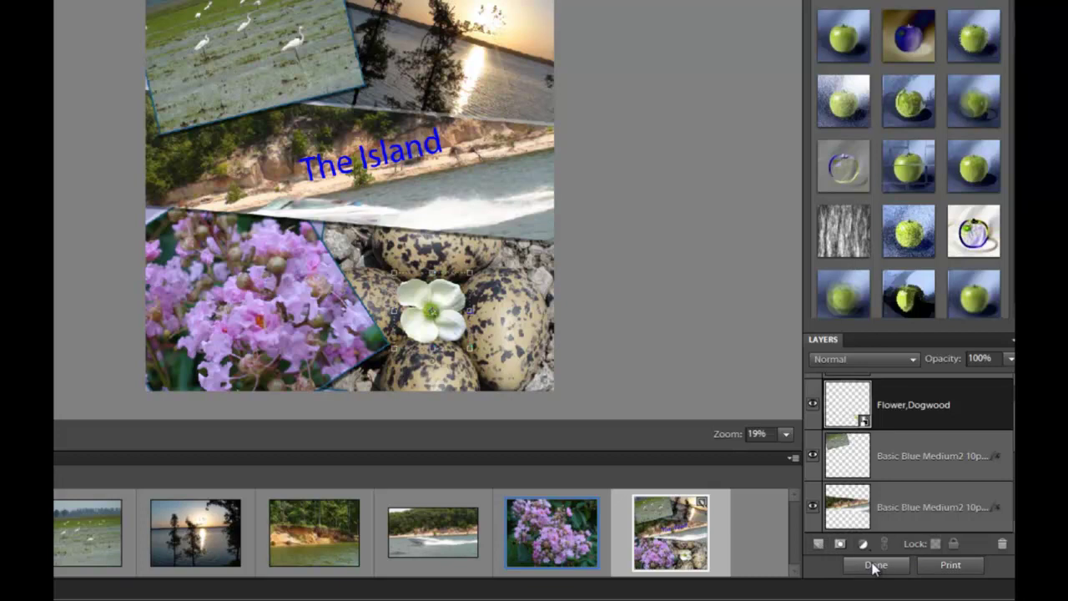
Finish the collage, choose to save its changes, and name the file "the Island"
{"action": "left_click", "coordinate": [874, 564]}
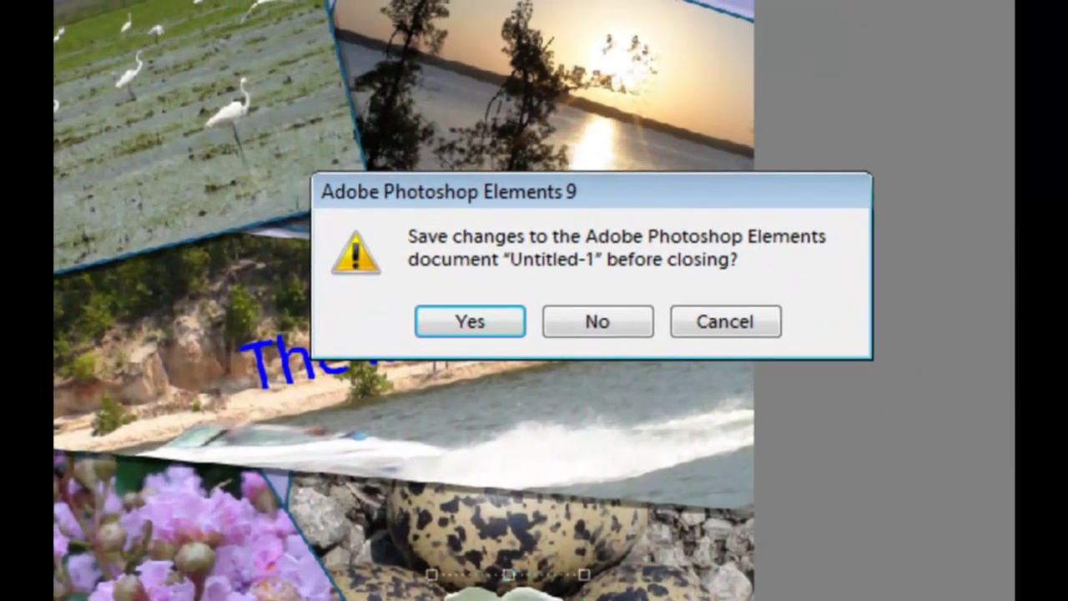
{"action": "left_click", "coordinate": [486, 322]}
{"action": "left_click", "coordinate": [500, 506]}
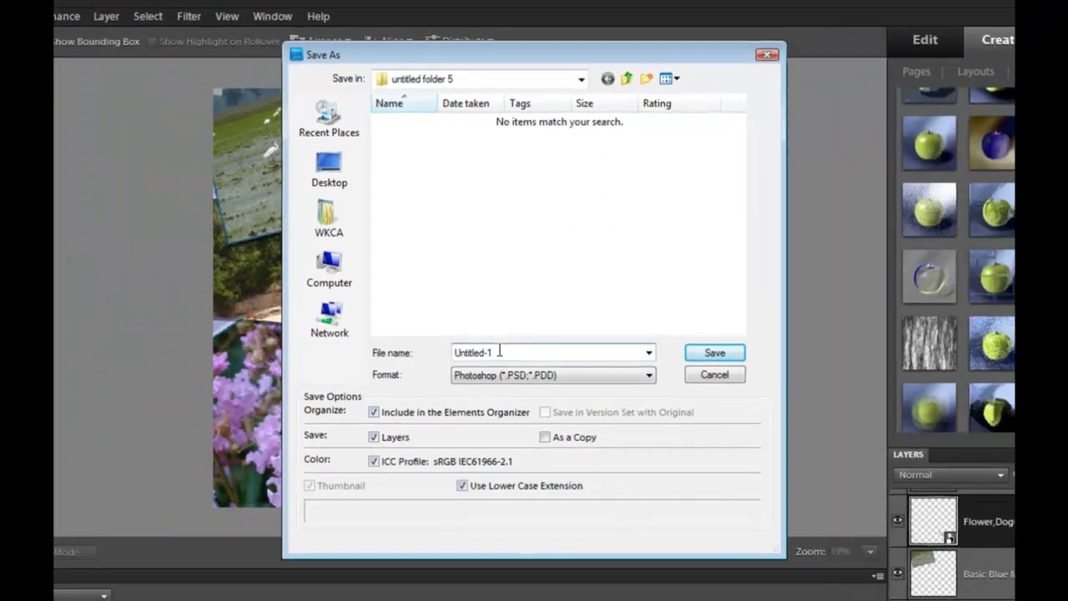
{"action": "key", "text": "BackSpace"}
{"action": "key", "text": "BackSpace"}
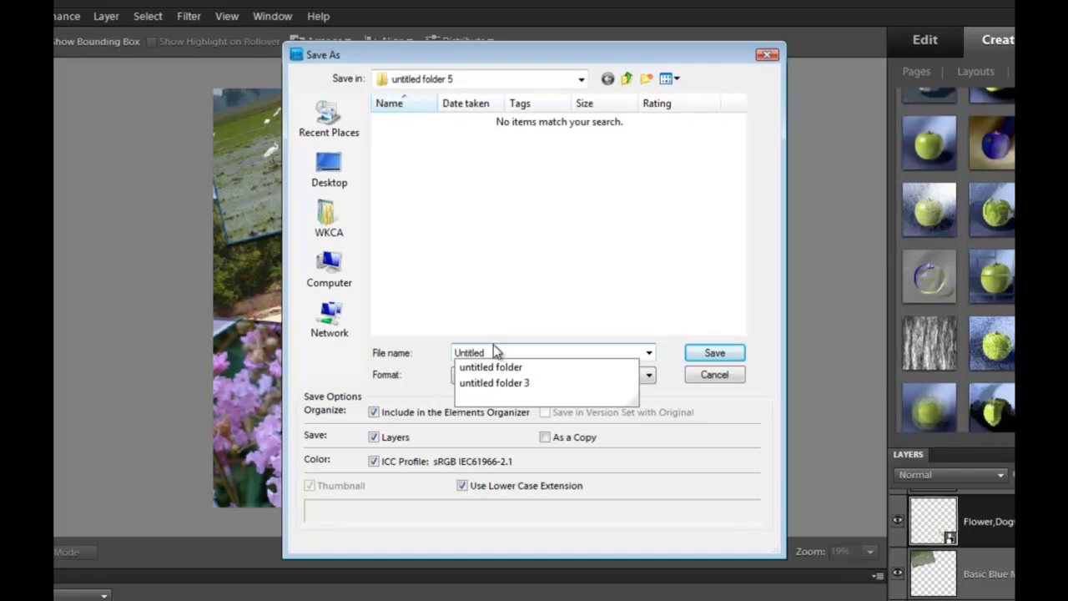
{"action": "key", "text": "BackSpace"}
{"action": "key", "text": "BackSpace"}
{"action": "key", "text": "BackSpace"}
{"action": "key", "text": "BackSpace"}
{"action": "key", "text": "BackSpace"}
{"action": "key", "text": "BackSpace"}
{"action": "key", "text": "BackSpace"}
{"action": "key", "text": "BackSpace"}
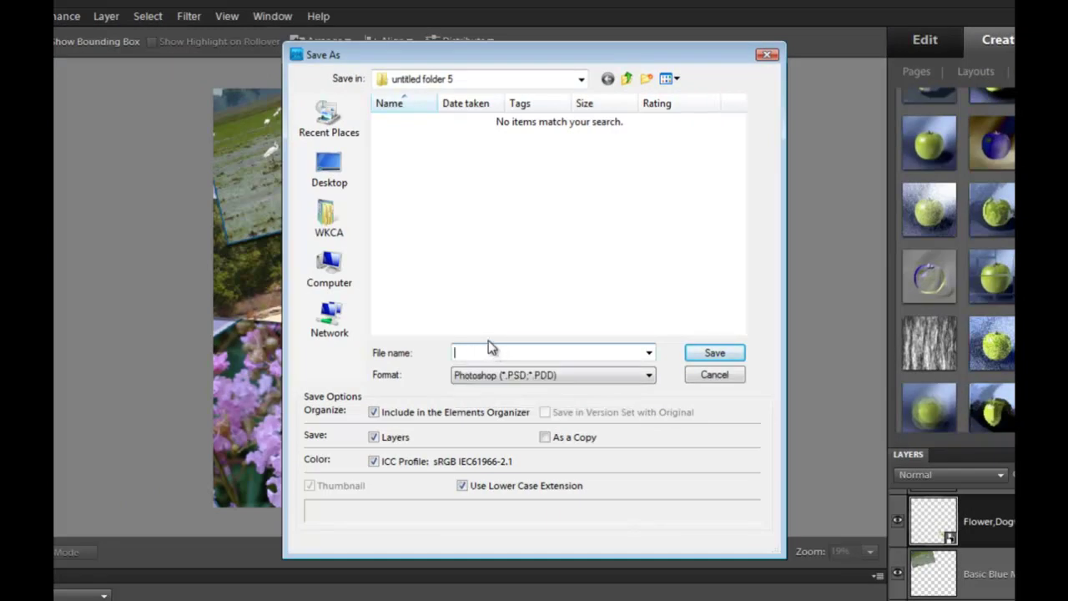
{"action": "type", "text": "the"}
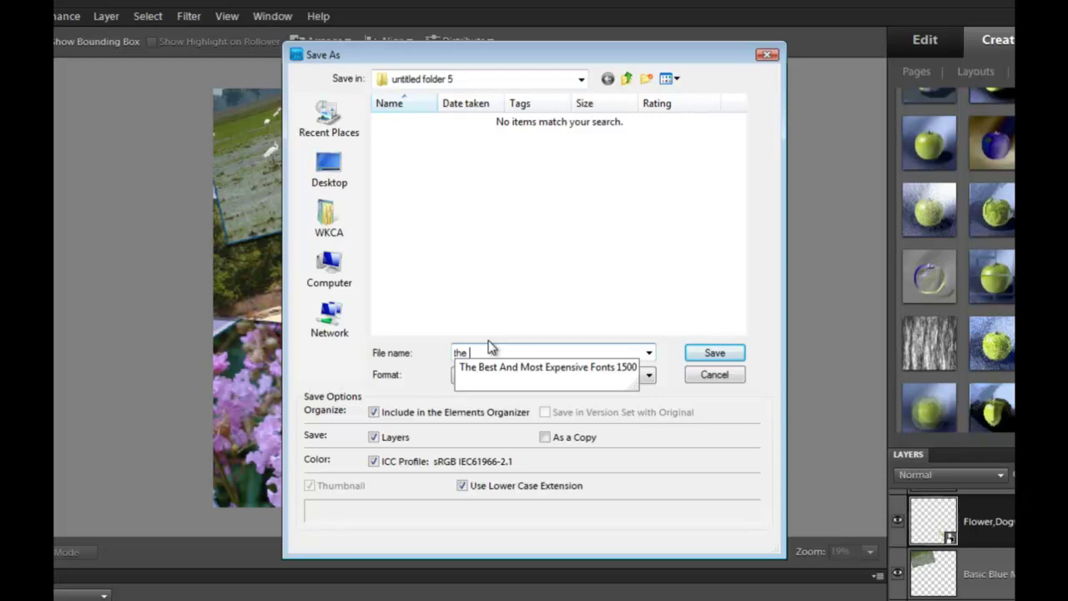
{"action": "type", "text": " l"}
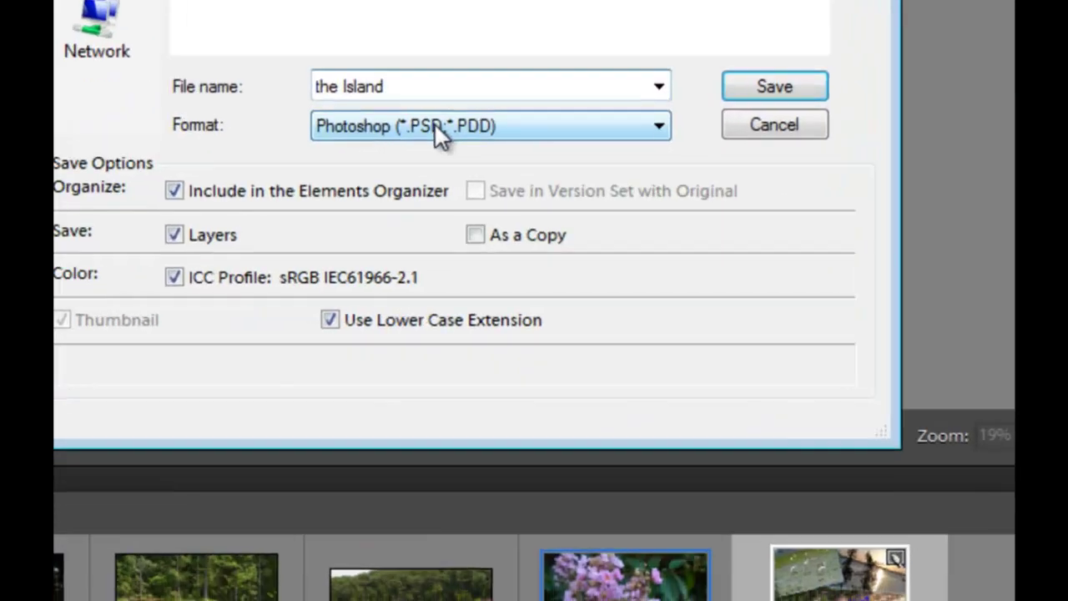
Set the file format to JPEG (*.JPG;*.JPEG;*.JPE) and save the collage in untitled folder 5
{"action": "left_click", "coordinate": [511, 374]}
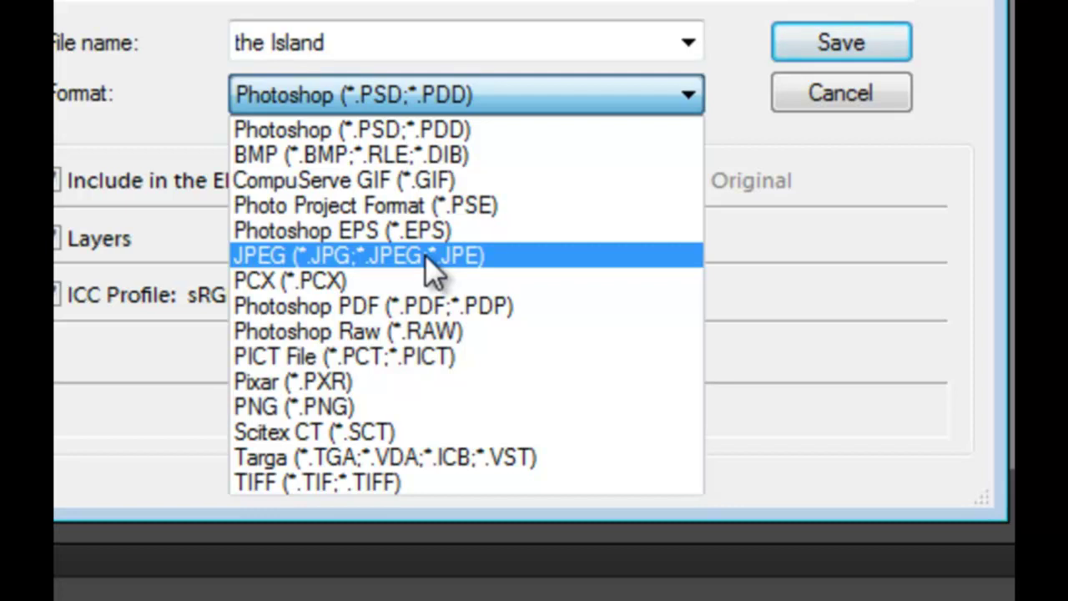
{"action": "left_click", "coordinate": [425, 254]}
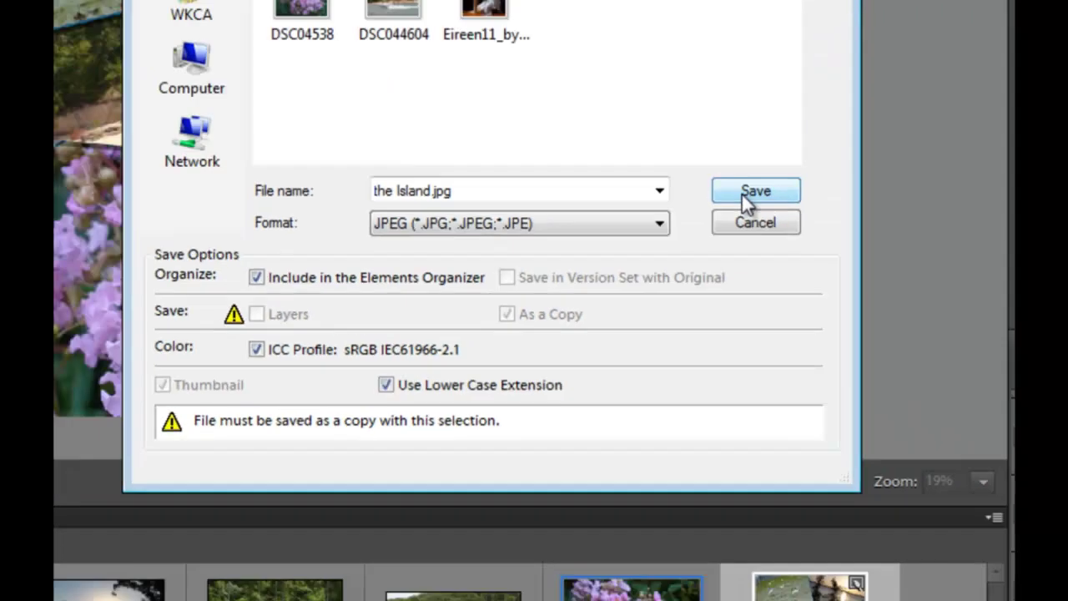
{"action": "left_click", "coordinate": [819, 48]}
{"action": "left_click", "coordinate": [684, 310]}
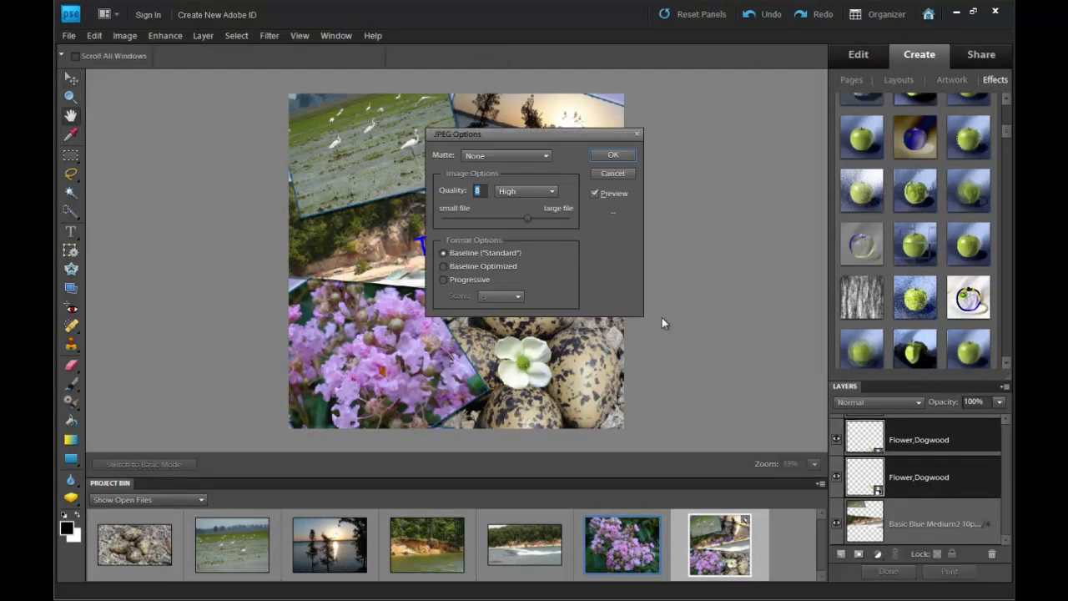
Raise the JPEG quality to Maximum and export with the Baseline ("Standard") format option
{"action": "left_click", "coordinate": [482, 191]}
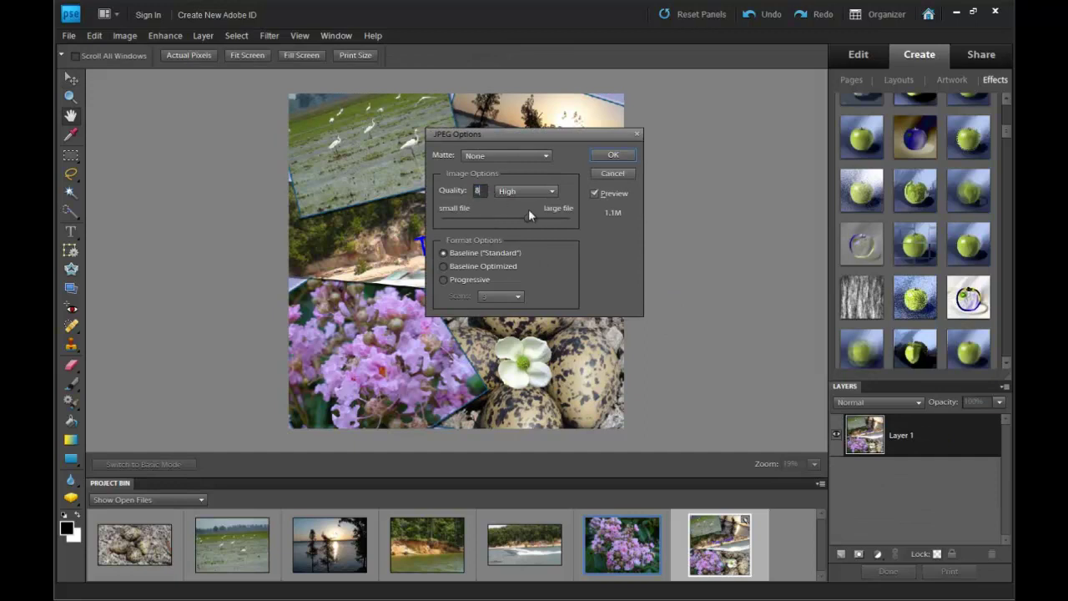
{"action": "left_click_drag", "start_coordinate": [531, 218], "coordinate": [551, 218]}
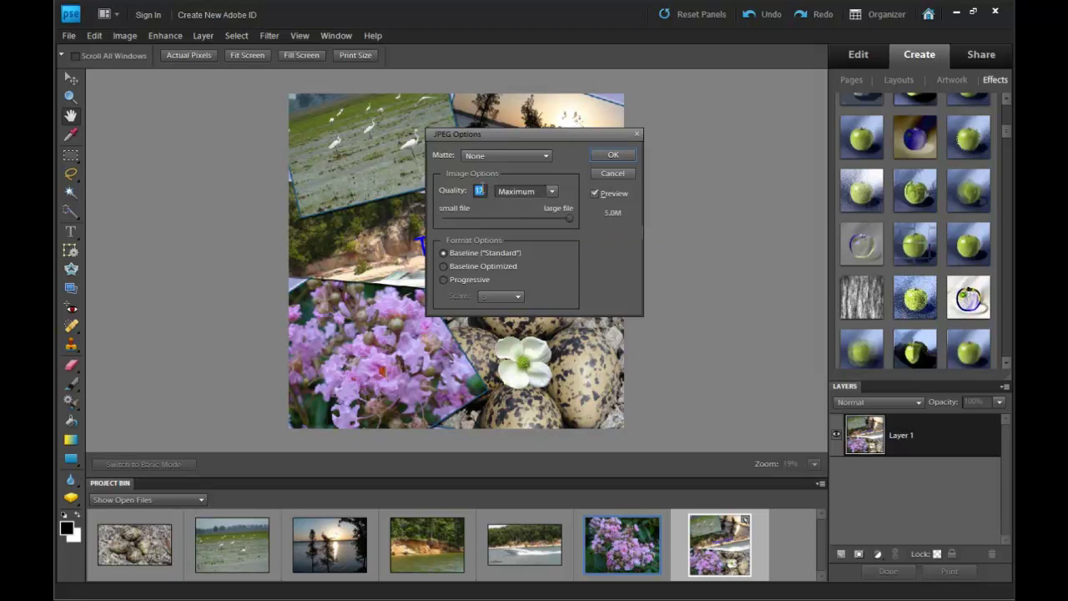
{"action": "left_click", "coordinate": [610, 156]}
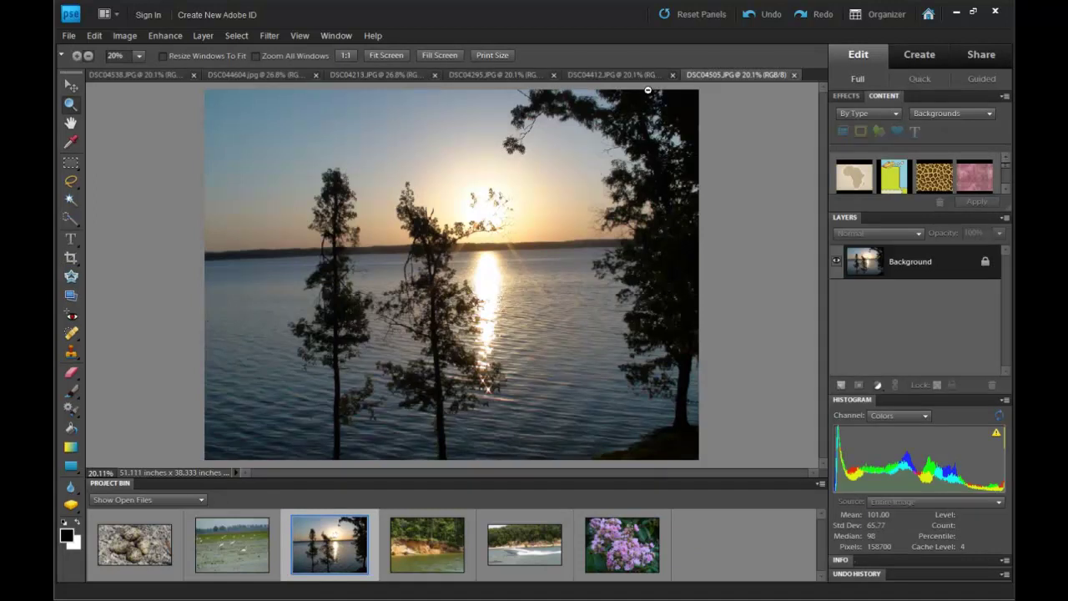
Open the saved collage file "the Island" from untitled folder 5
{"action": "left_click", "coordinate": [70, 36]}
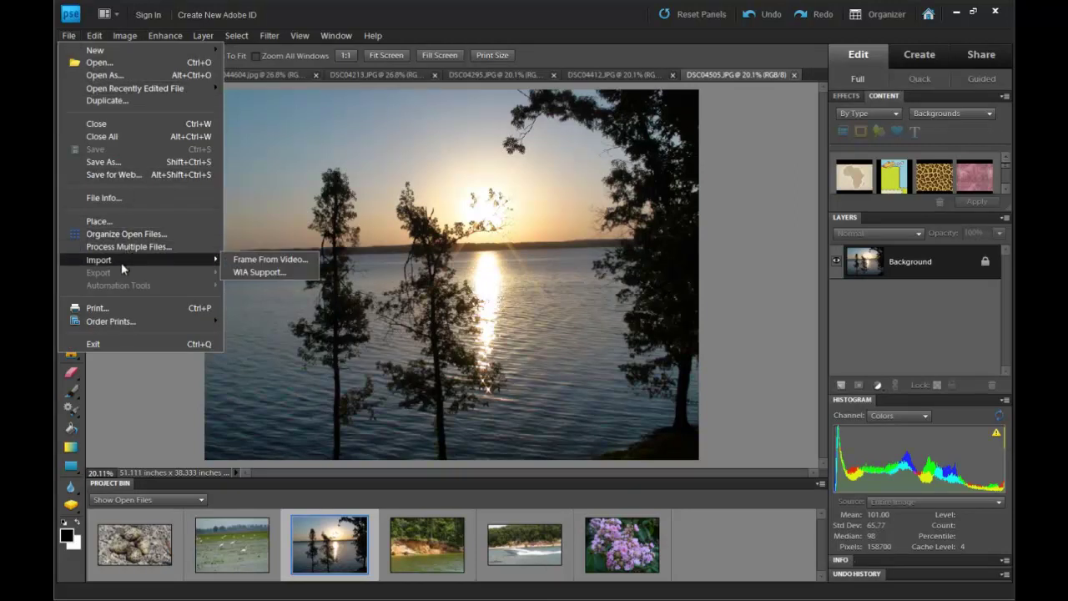
{"action": "left_click", "coordinate": [138, 64]}
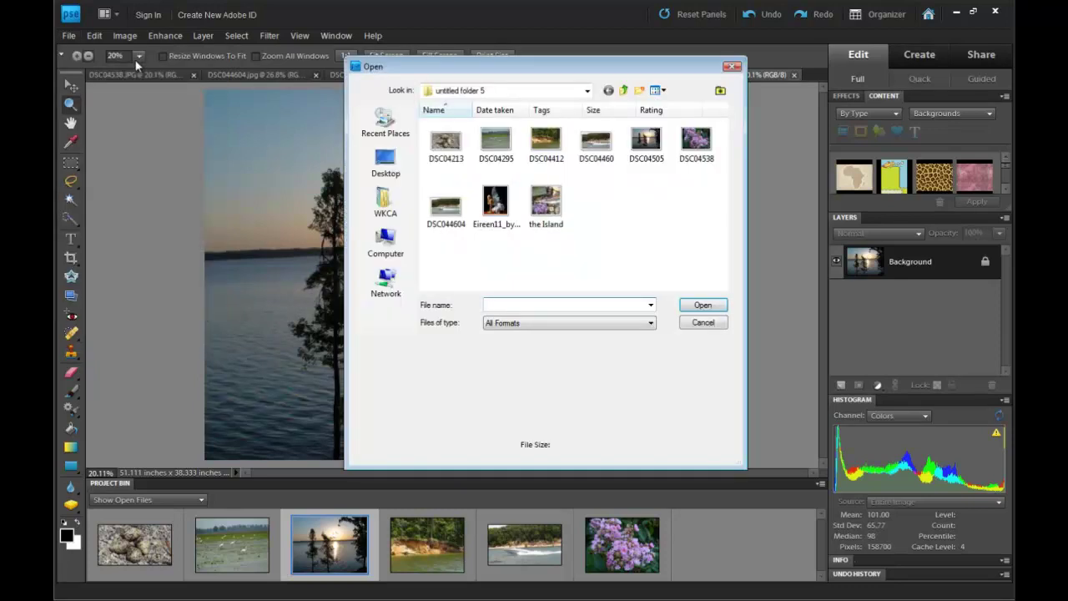
{"action": "left_click", "coordinate": [550, 204]}
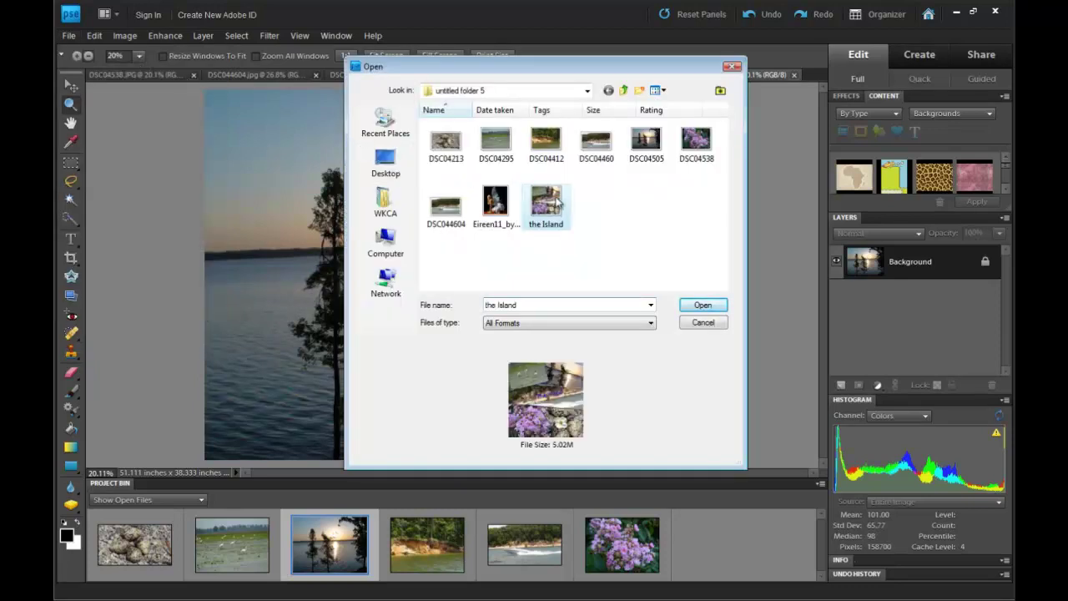
{"action": "left_click", "coordinate": [697, 306]}
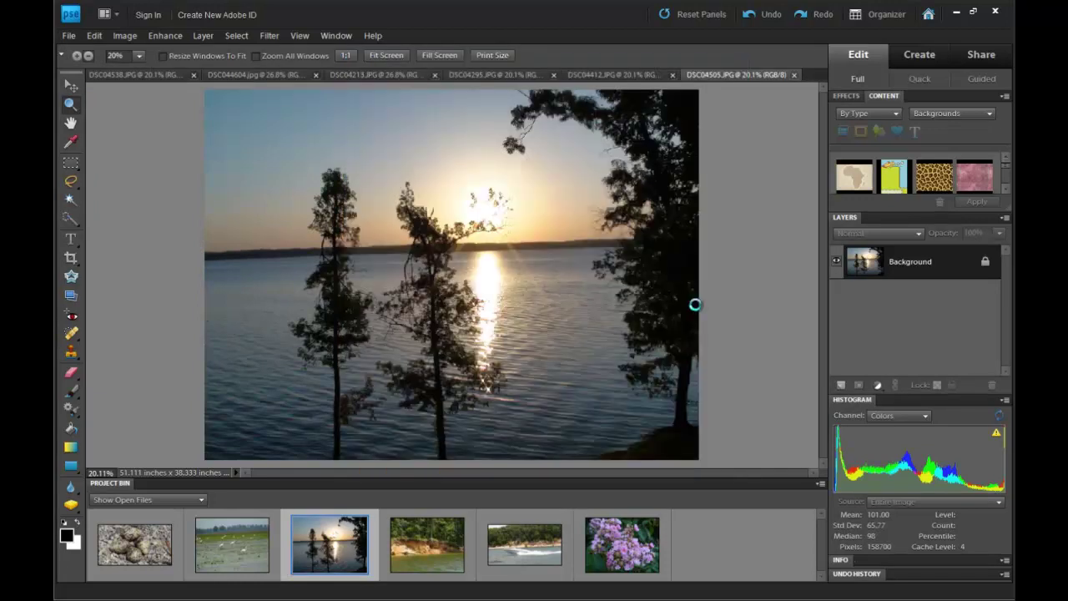